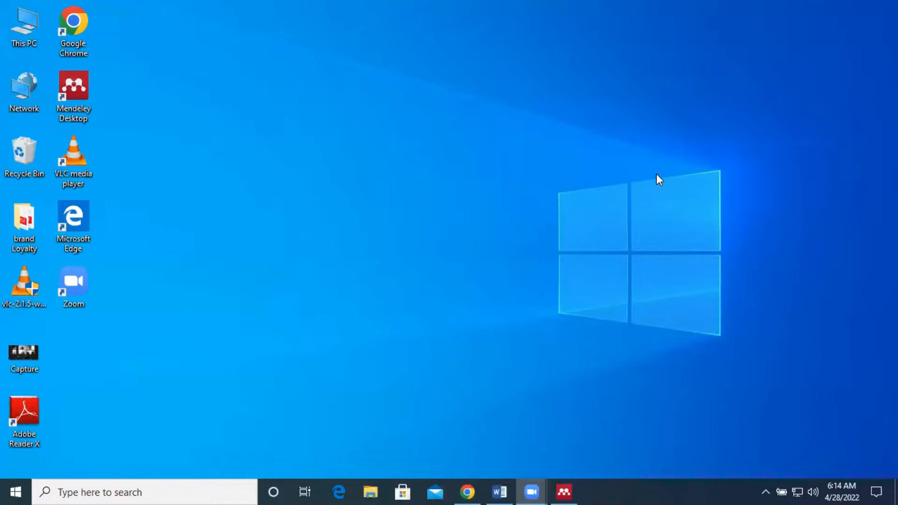
Look over the highlighted source passage and the citation style options for the Word document, leaving the style unchanged
left_click(568, 481)
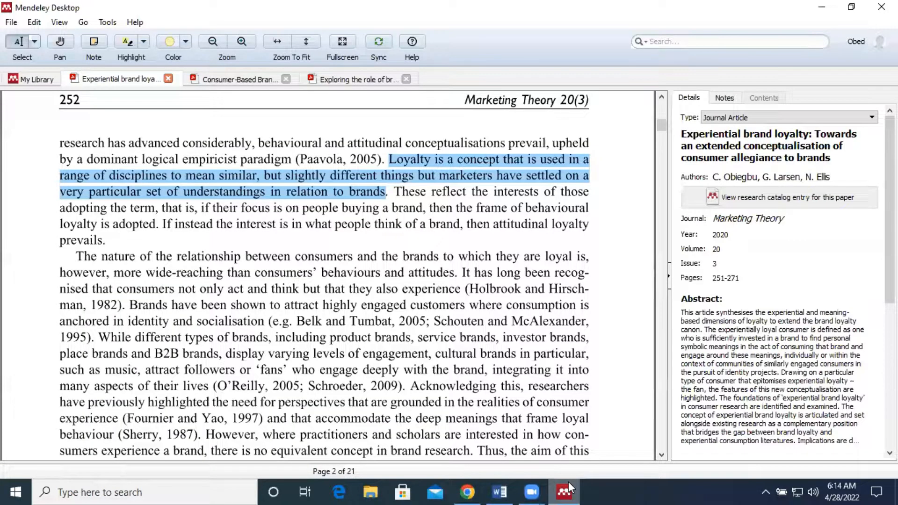
left_click(499, 492)
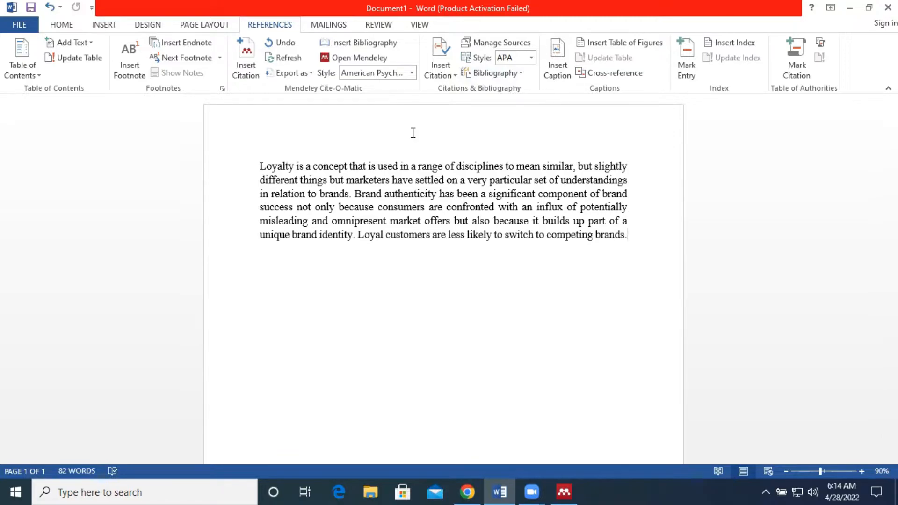
left_click(412, 73)
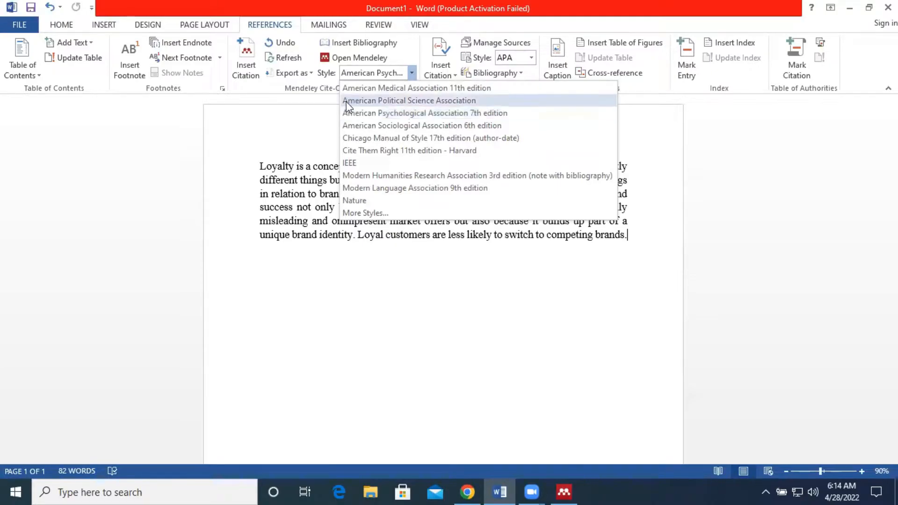
left_click(307, 178)
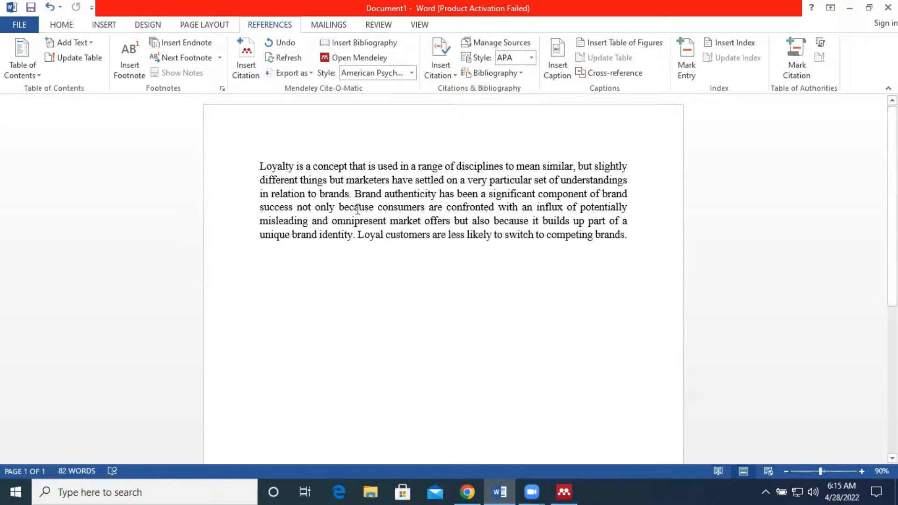
Compare the document's first sentence with the highlighted passage and the first page of the article PDF
left_click(356, 237)
left_click_drag(260, 167, 343, 192)
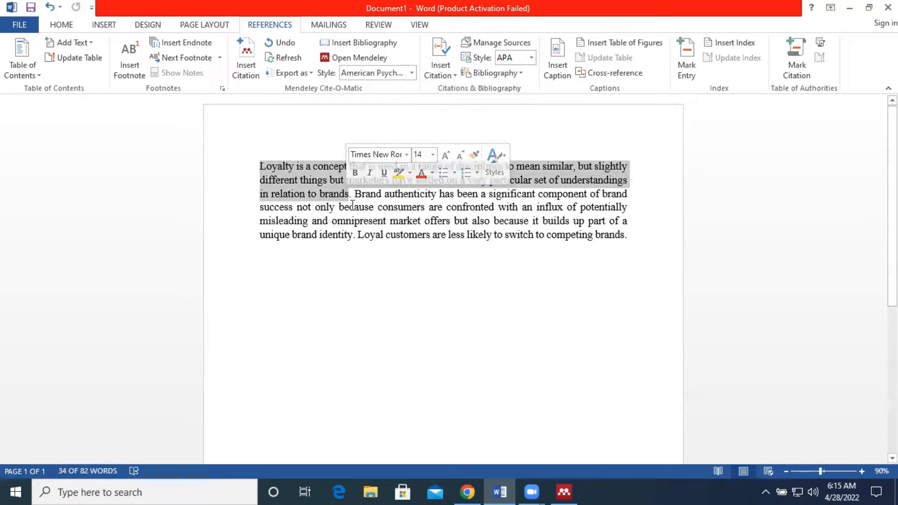
left_click(352, 204)
left_click(575, 487)
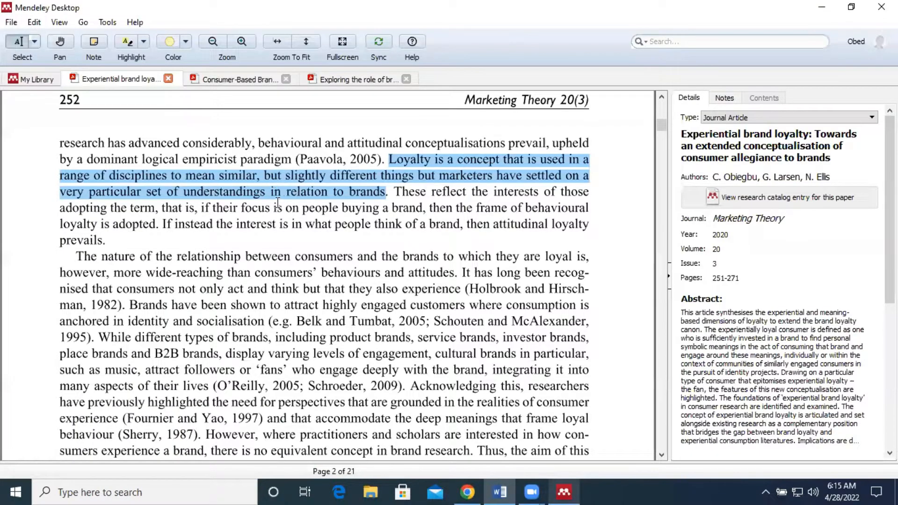
left_click(265, 201)
scroll(264, 201, "up", 10)
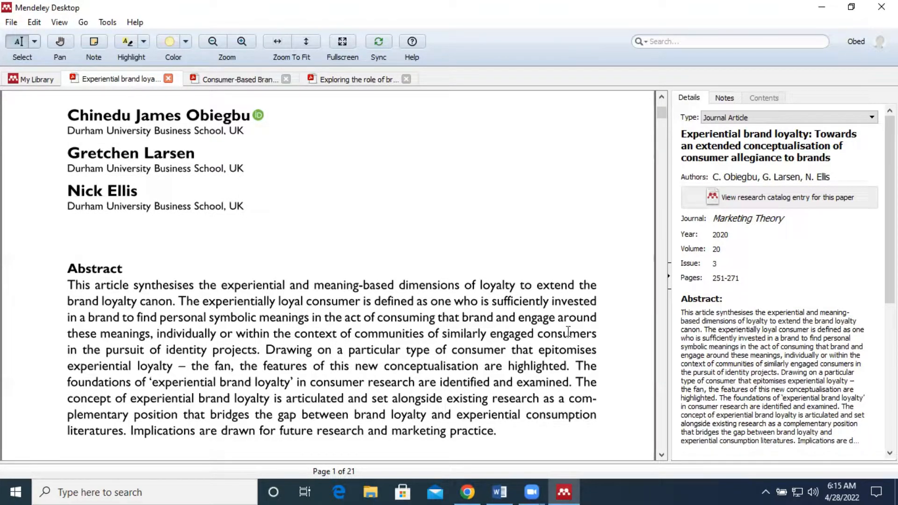
mouse_move(502, 489)
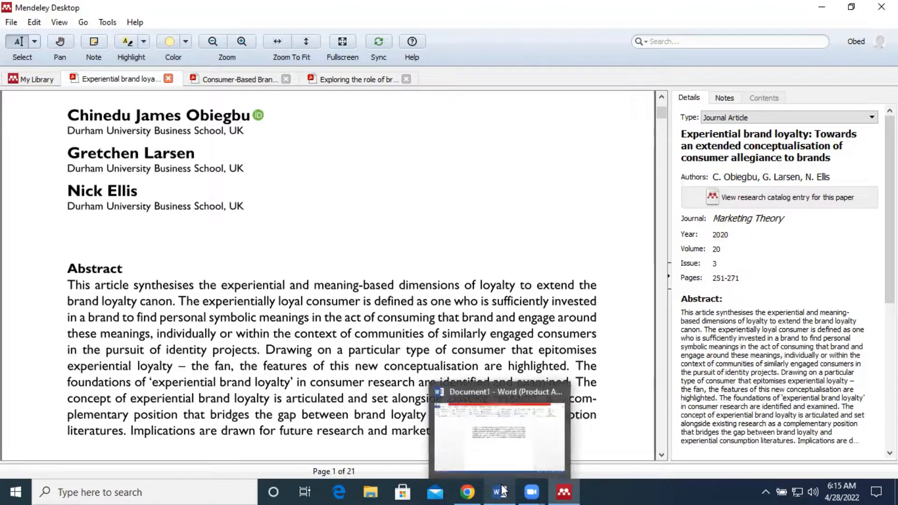
left_click(508, 449)
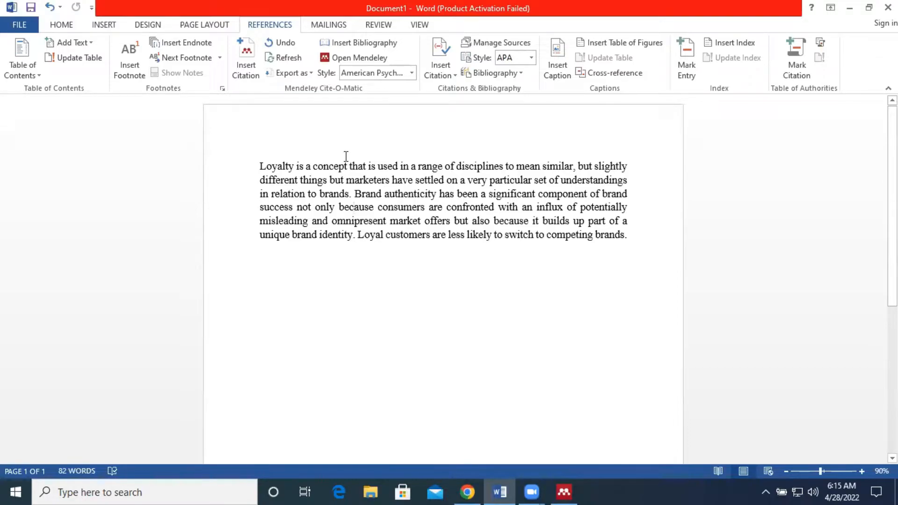
left_click(239, 52)
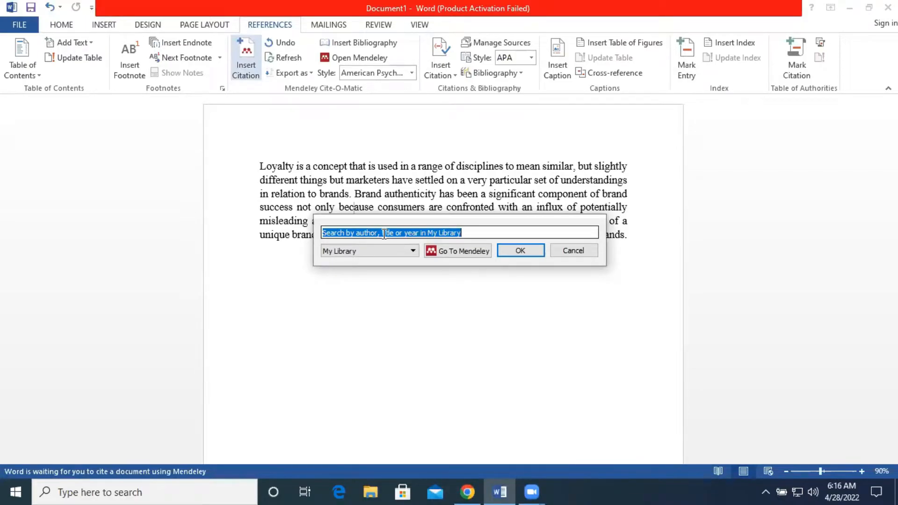
left_click(501, 232)
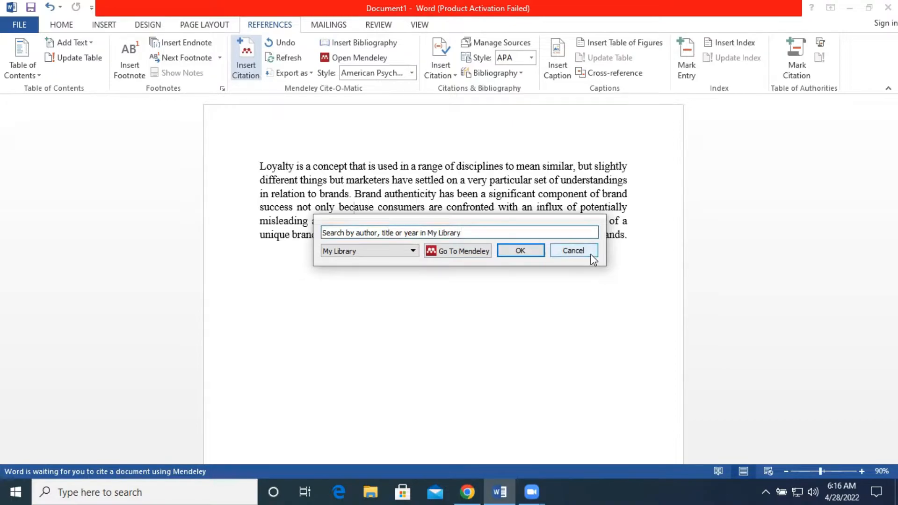
left_click(573, 251)
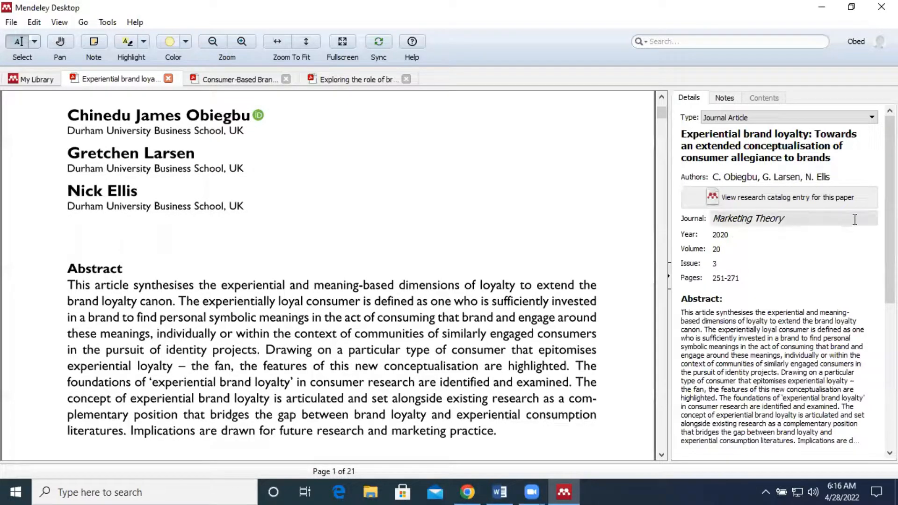
Inspect the article's authors, title and document type in the details panel, keeping Journal Article as the type
left_click(856, 178)
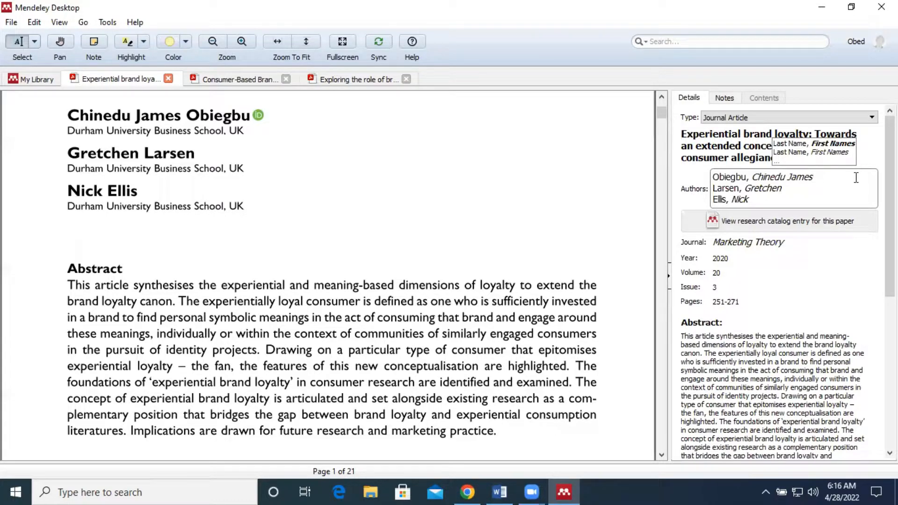
left_click(760, 201)
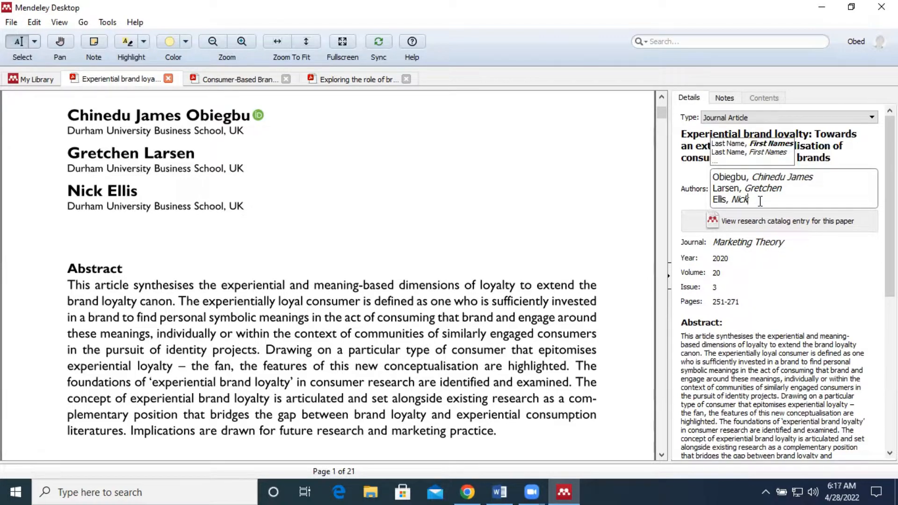
left_click(708, 150)
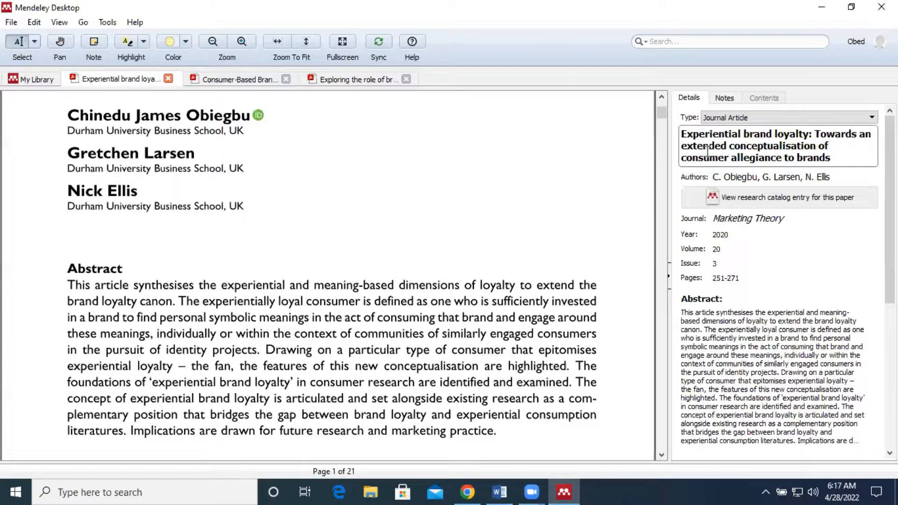
left_click(836, 157)
left_click_drag(832, 157, 679, 133)
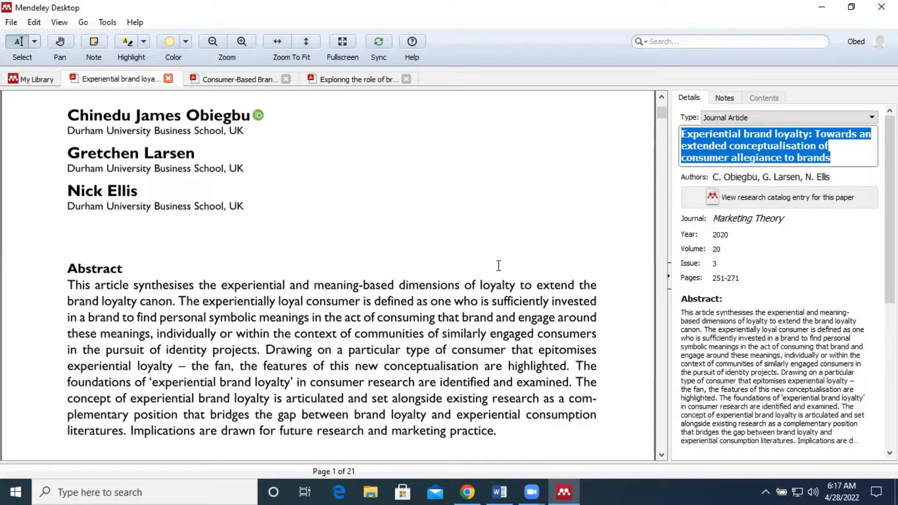
scroll(497, 265, "up", 5)
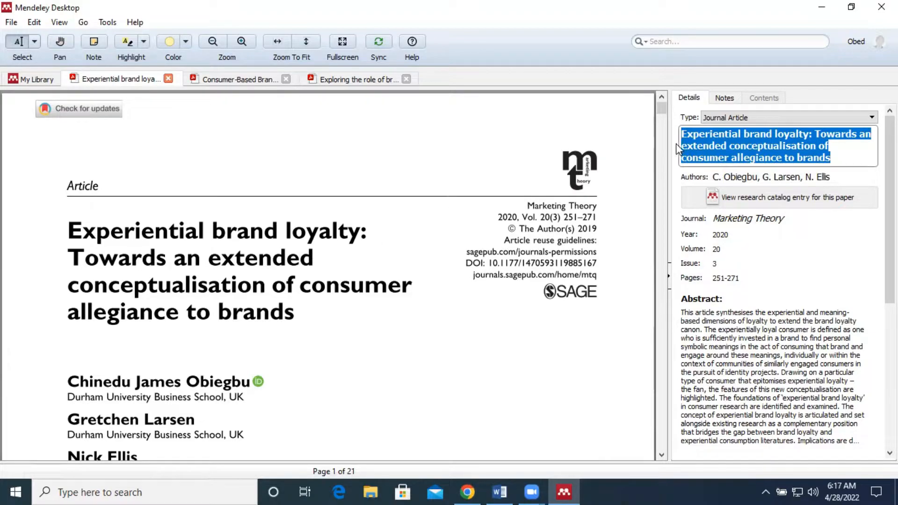
left_click(732, 120)
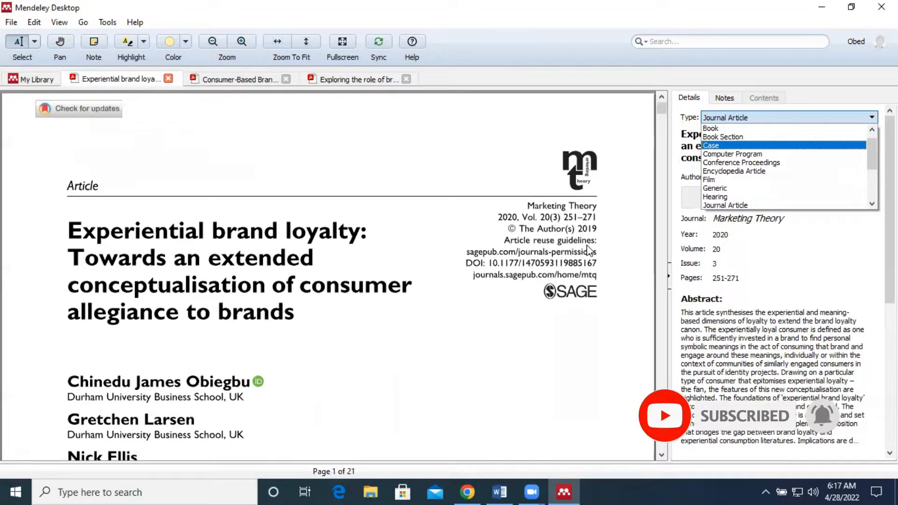
left_click(776, 206)
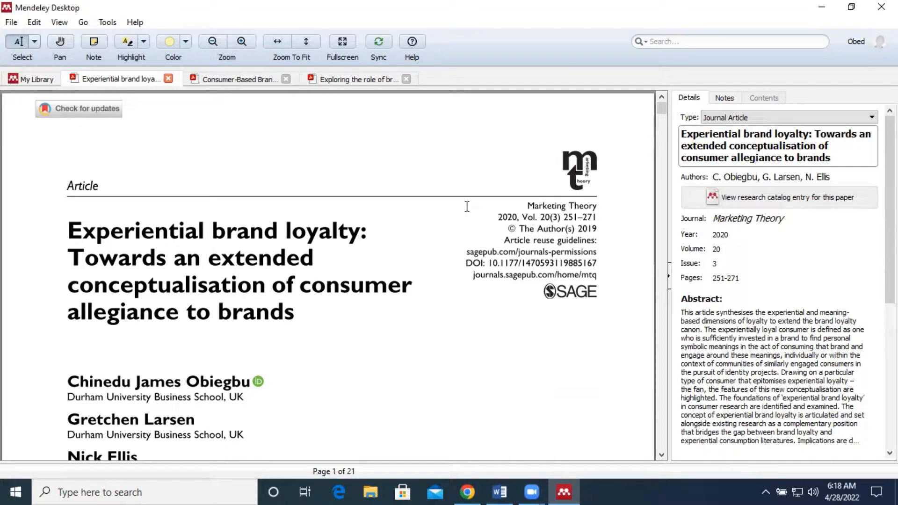
Inspect the authors, journal and year fields of the article's details while checking the PDF's header
left_click(776, 177)
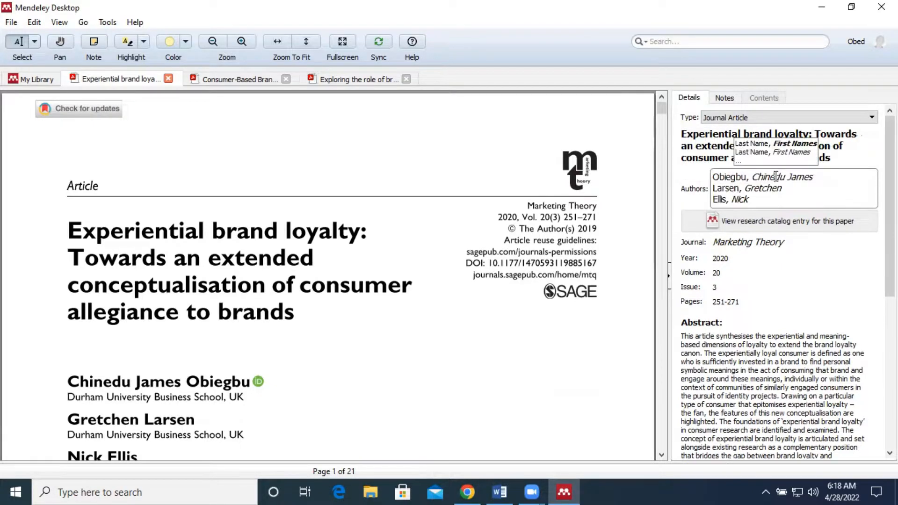
scroll(376, 327, "down", 3)
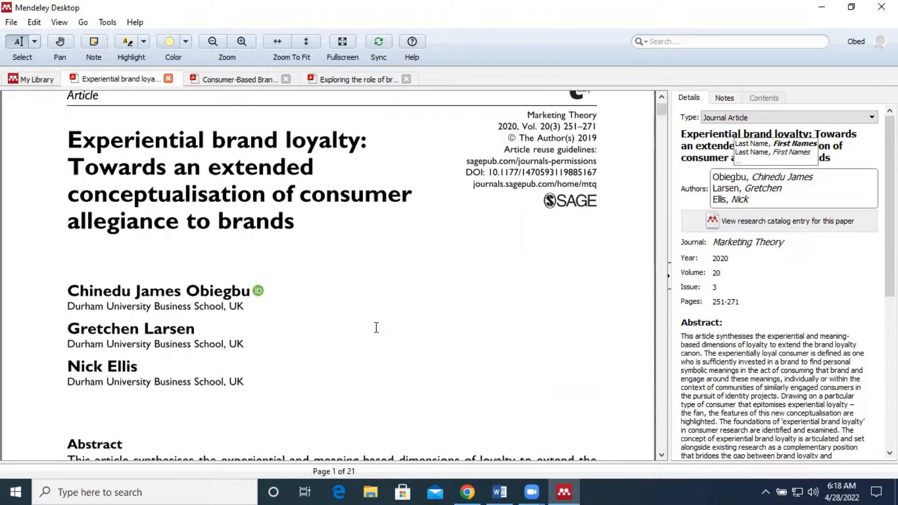
left_click(752, 246)
scroll(500, 253, "down", 10)
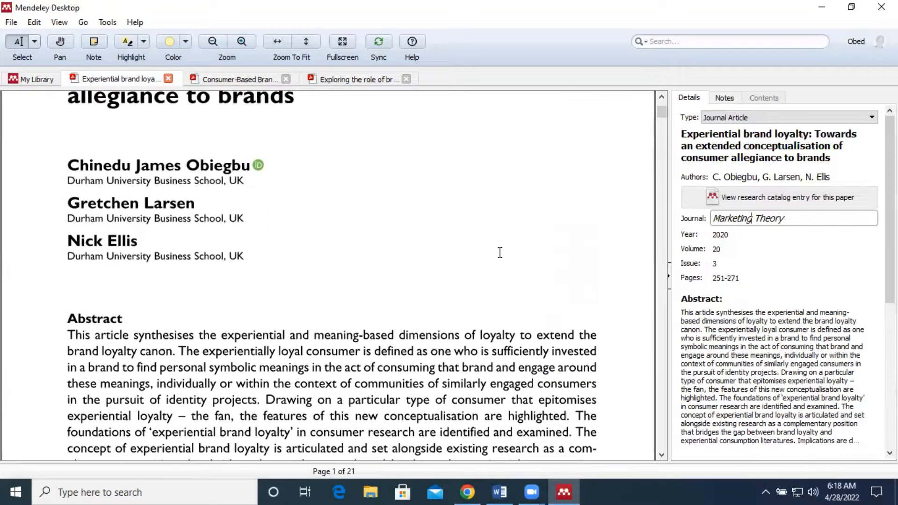
scroll(500, 253, "down", 3)
scroll(500, 253, "up", 10)
scroll(500, 252, "up", 4)
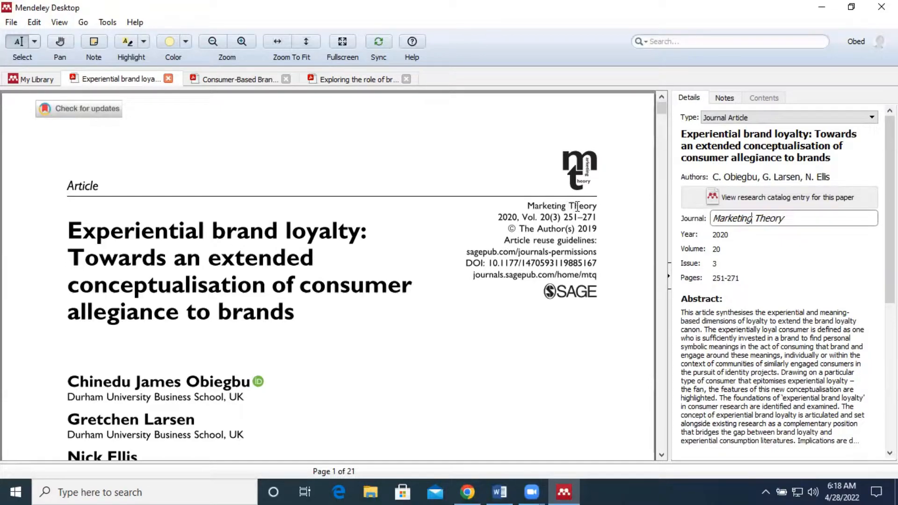
left_click(741, 234)
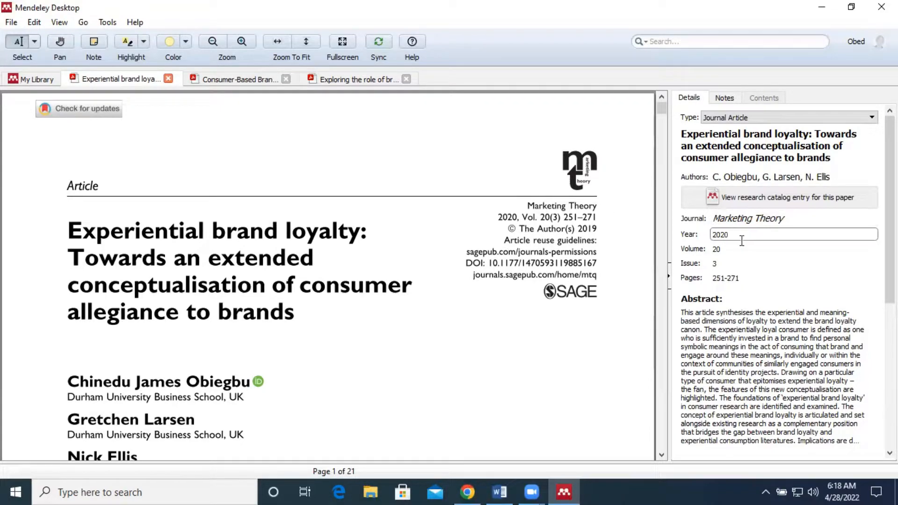
left_click(751, 278)
scroll(462, 246, "down", 10)
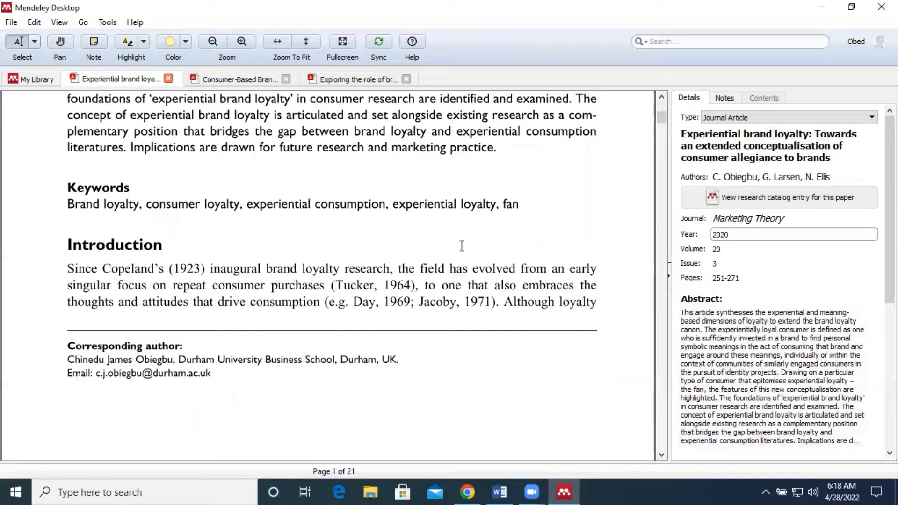
scroll(462, 245, "up", 10)
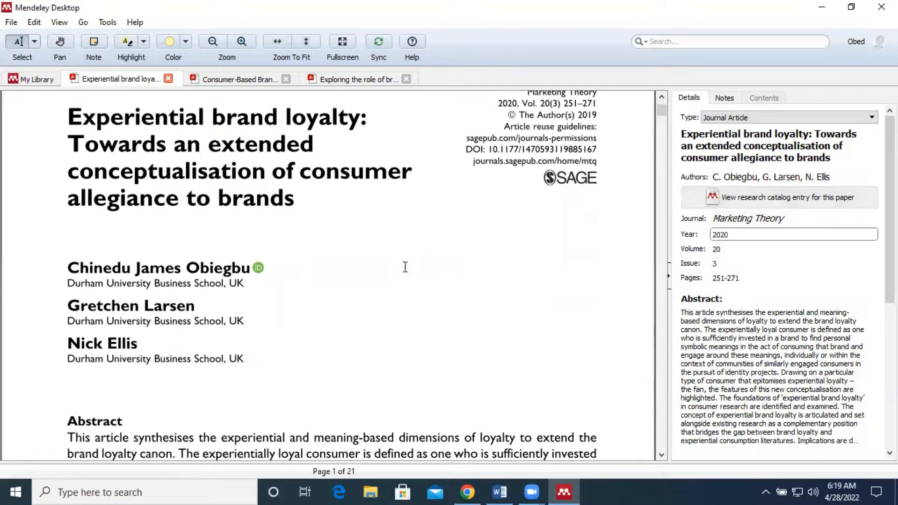
scroll(405, 268, "up", 1)
scroll(405, 267, "down", 1)
scroll(405, 267, "up", 1)
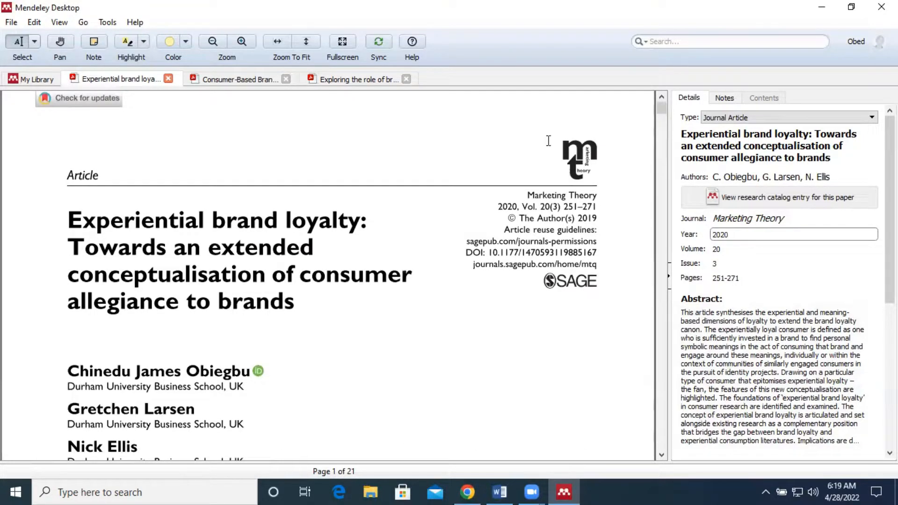
Copy the article's full title from the details panel
left_click(712, 158)
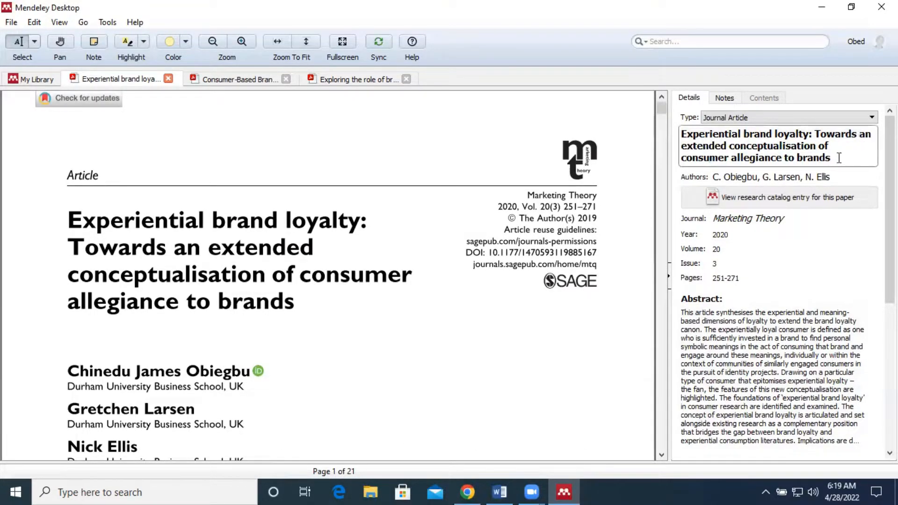
left_click_drag(839, 158, 679, 134)
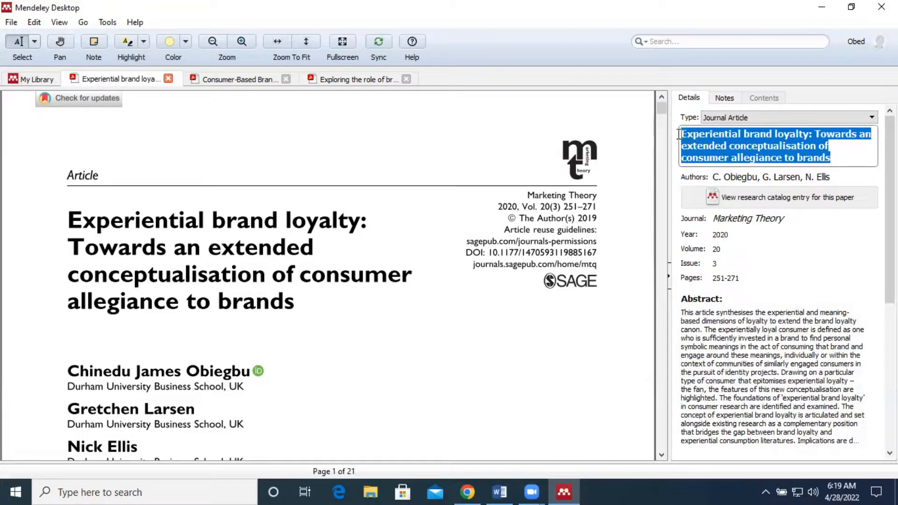
right_click(709, 140)
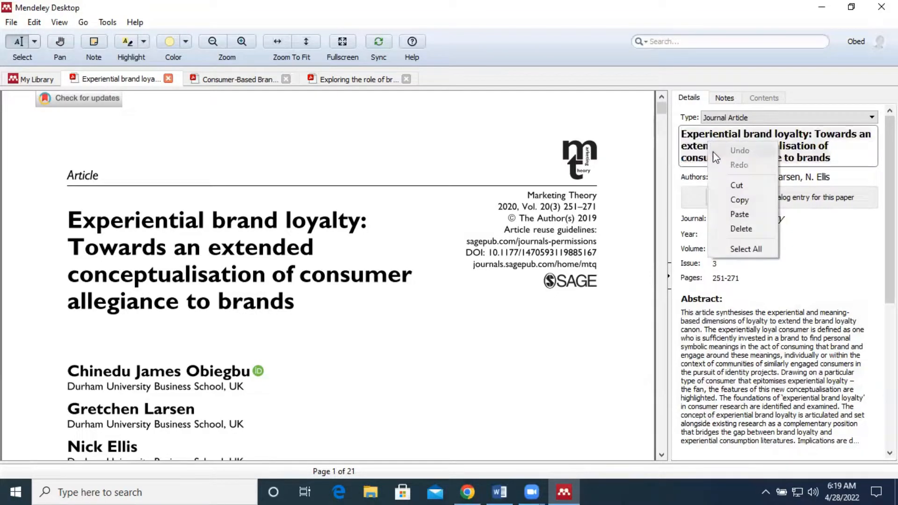
left_click(726, 200)
Insert a citation after "brands" in the first sentence by pasting the copied title into the citation search and choosing the Experiential brand loyalty article
left_click(499, 491)
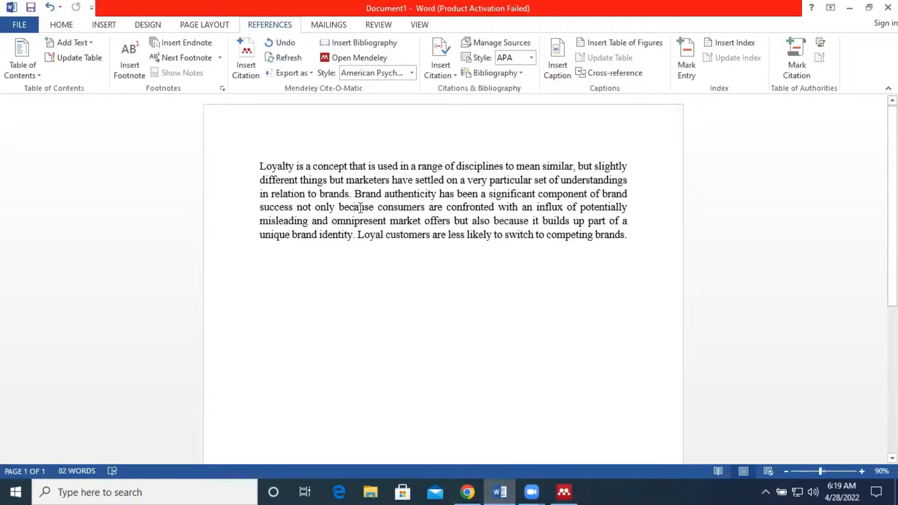
left_click(349, 195)
left_click(249, 76)
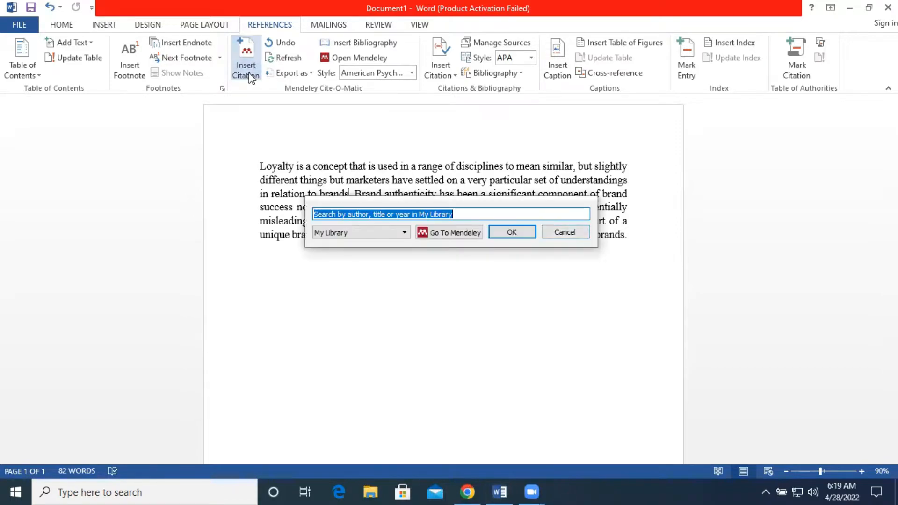
right_click(362, 218)
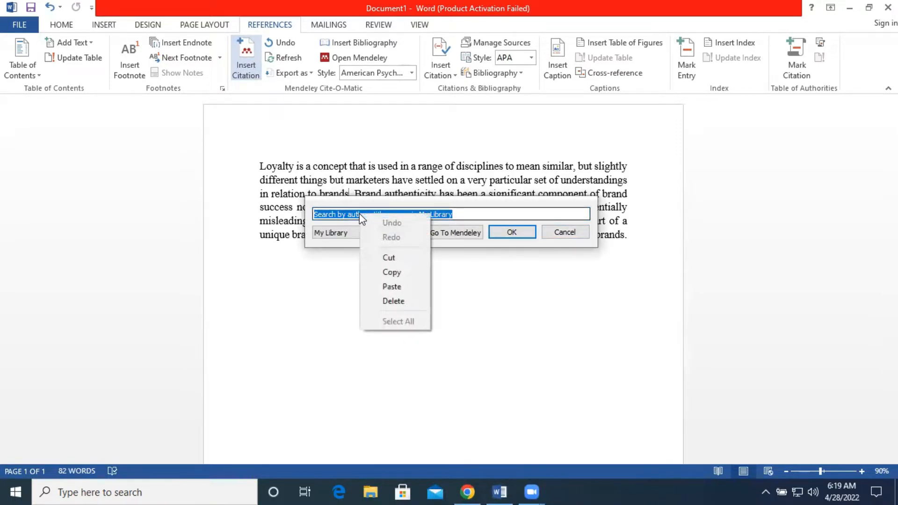
left_click(356, 215)
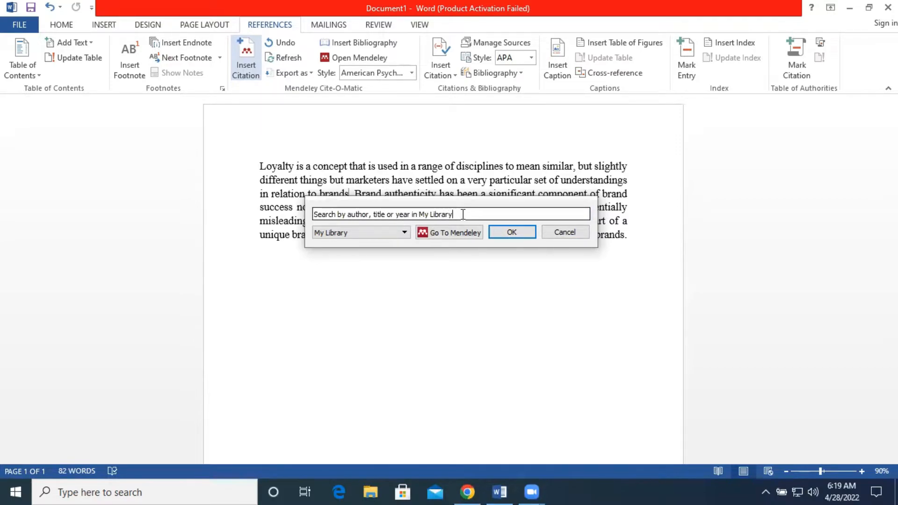
left_click_drag(463, 214, 310, 214)
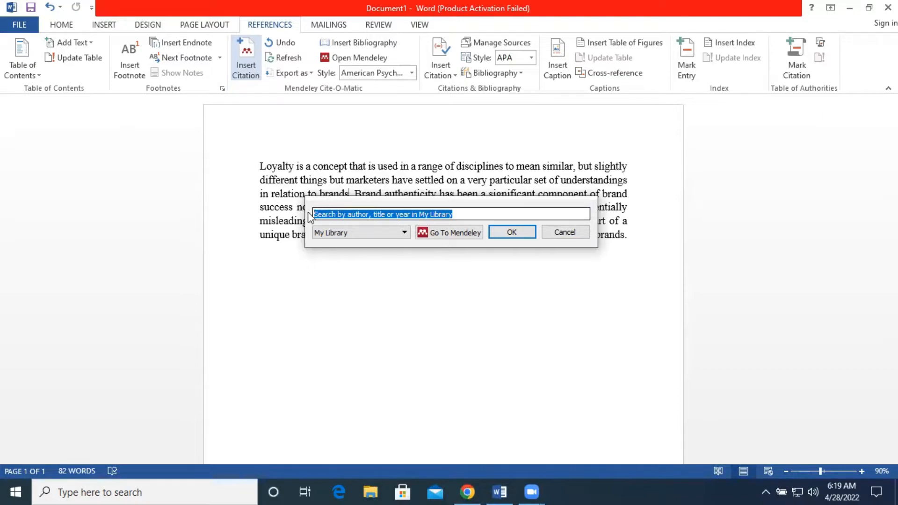
right_click(333, 214)
left_click(375, 287)
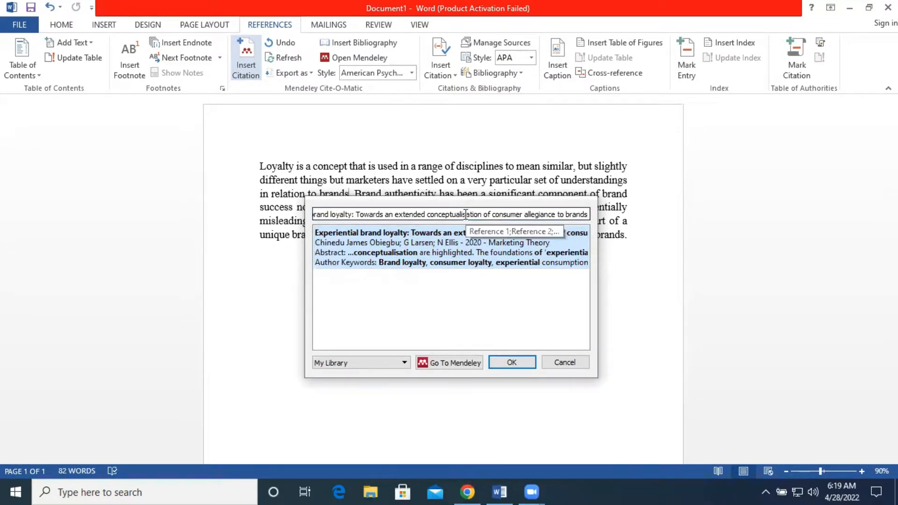
left_click(443, 249)
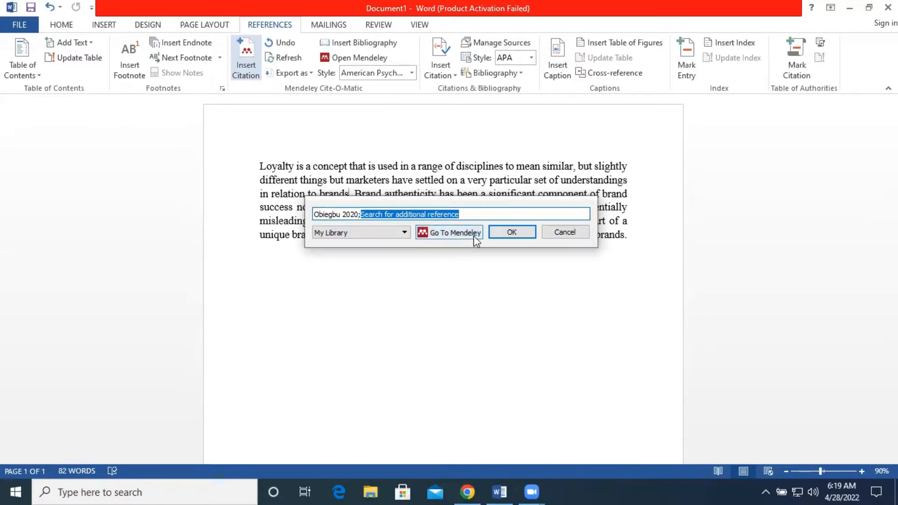
left_click(512, 232)
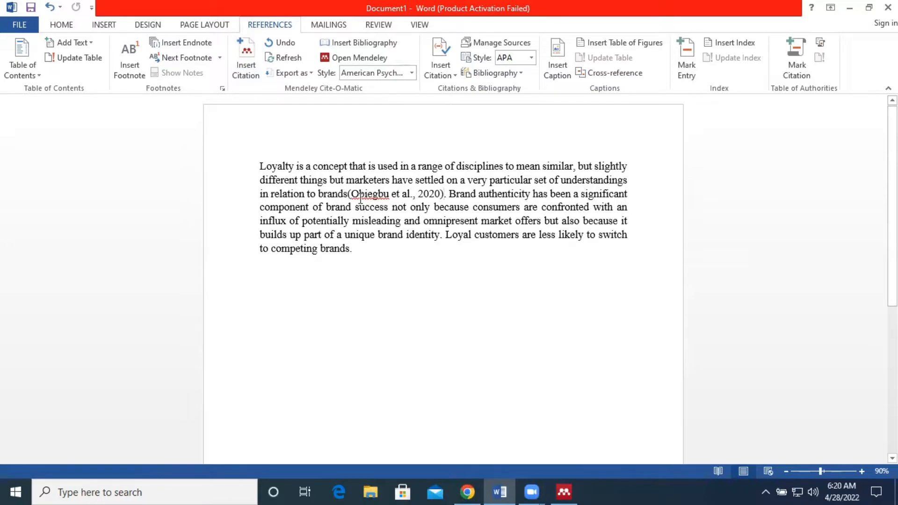
Review the inserted citation in the paragraph and the article's author entries in the reference manager
left_click(347, 195)
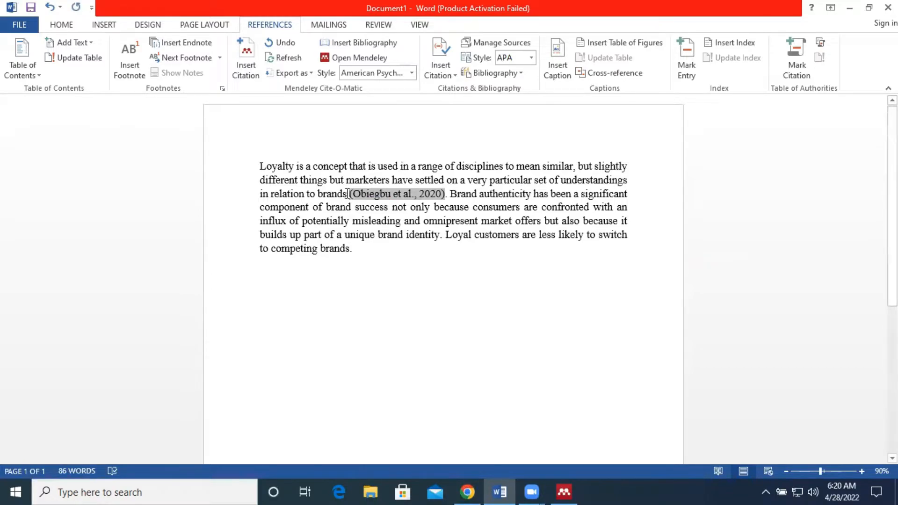
left_click(355, 208)
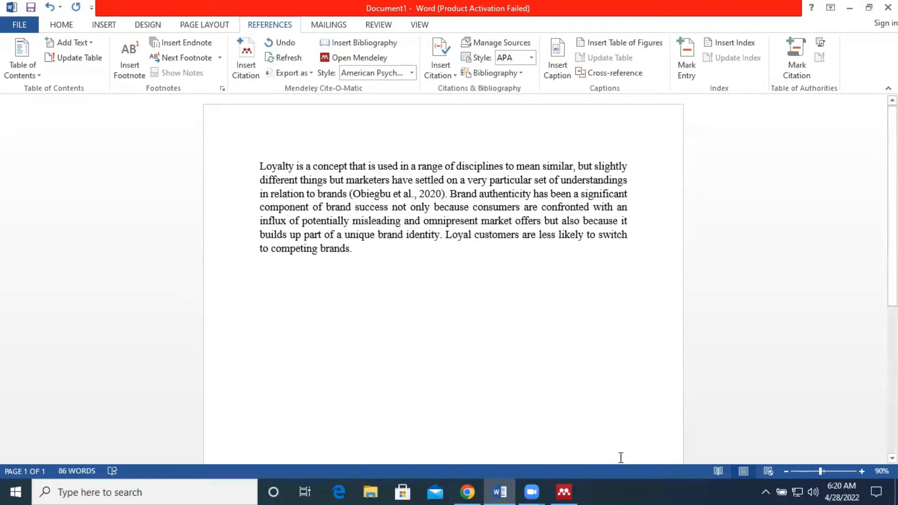
left_click(565, 490)
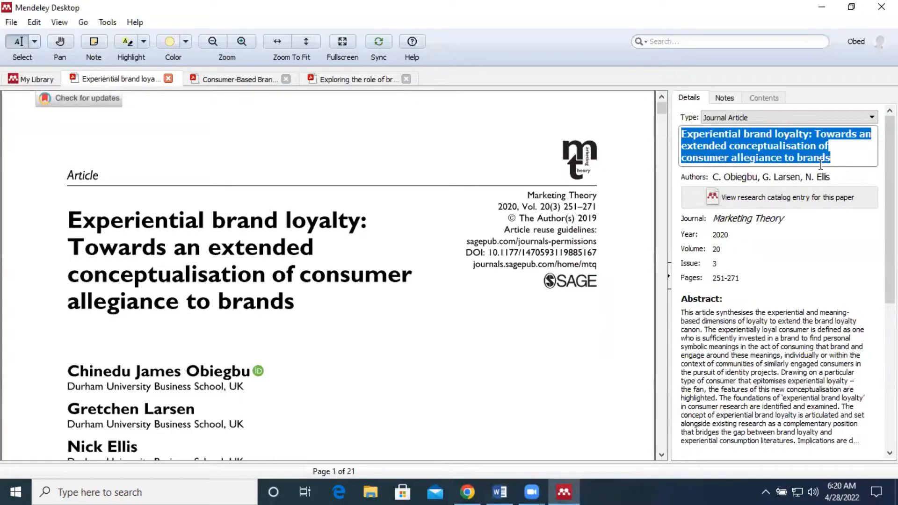
left_click(785, 178)
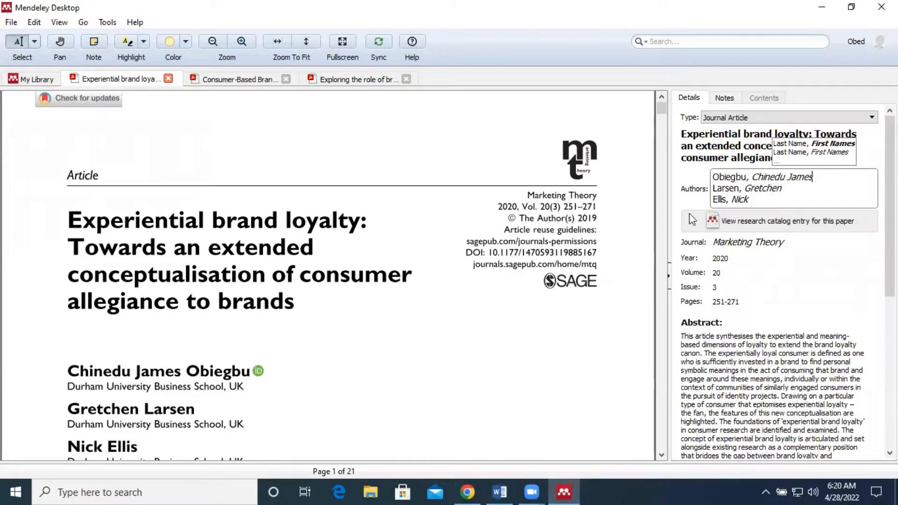
left_click(485, 286)
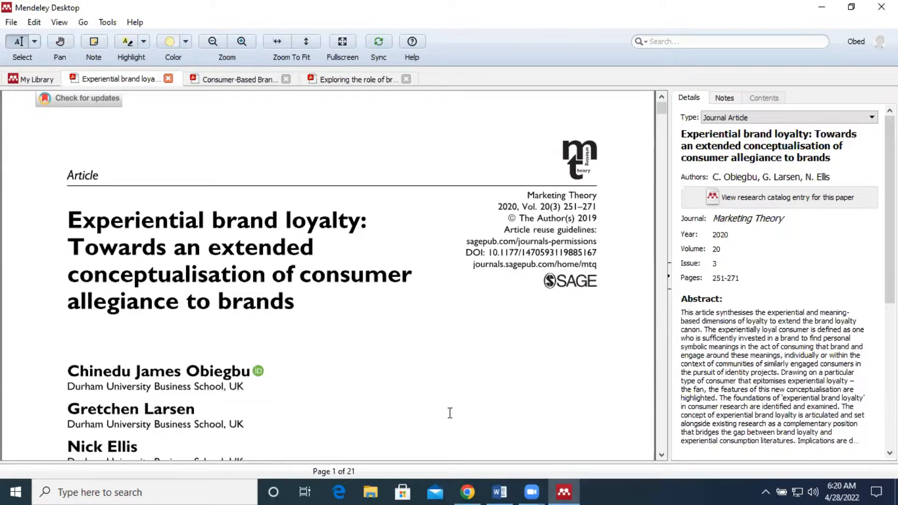
left_click(499, 490)
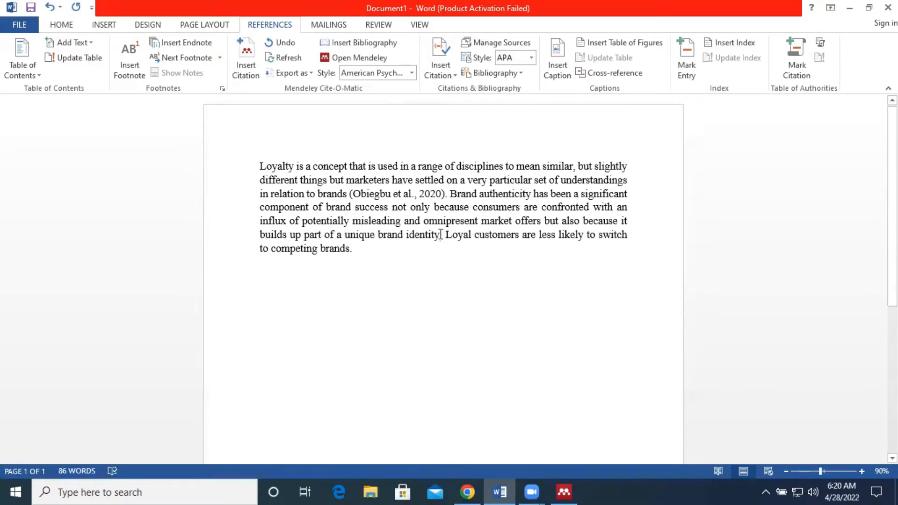
left_click(421, 196)
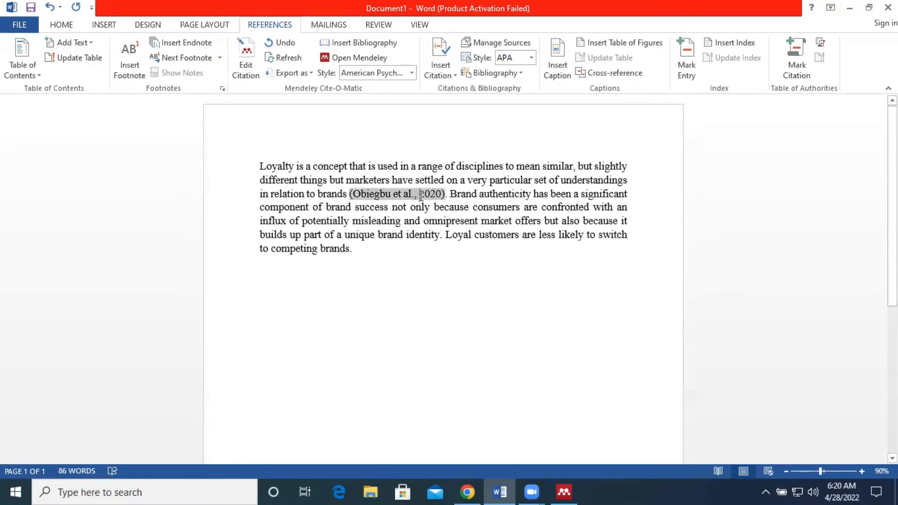
left_click(440, 236)
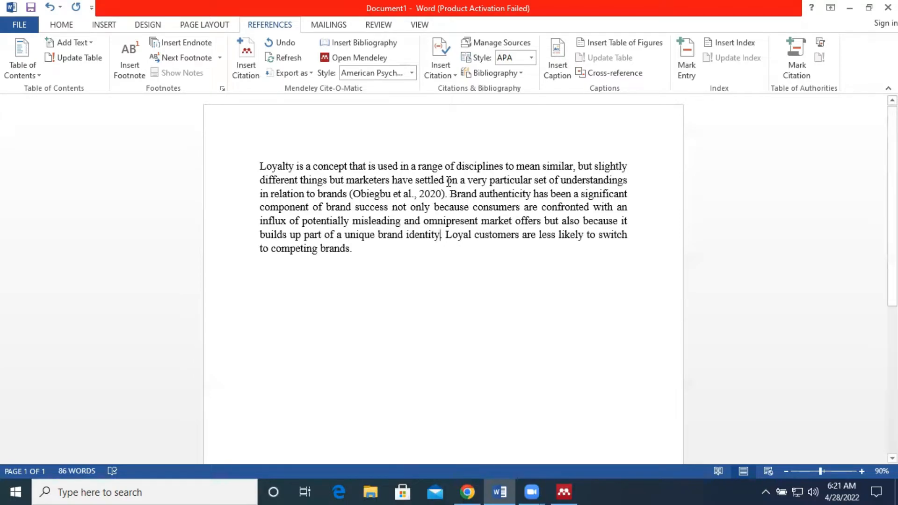
left_click(445, 179)
left_click(445, 194)
left_click(563, 491)
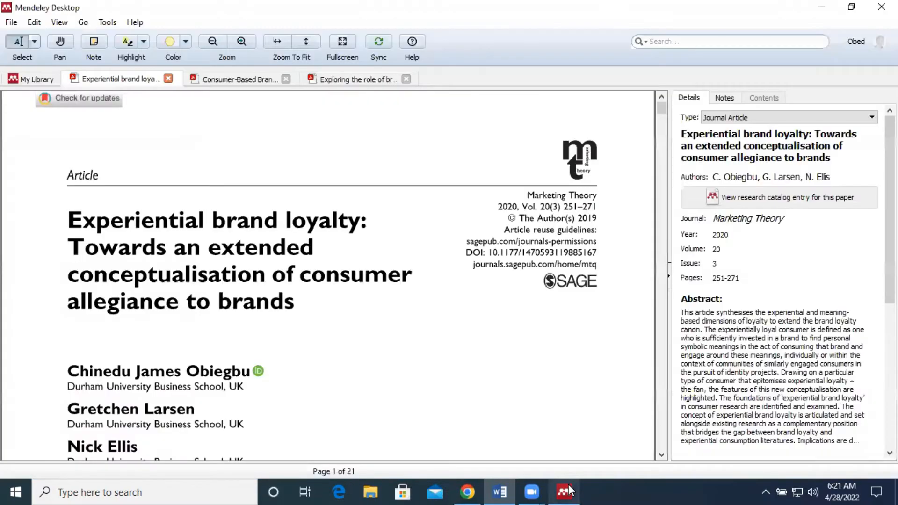
Inspect the Consumer-Based Brand Authenticity article's title, authors, journal, year and pages against its PDF
left_click(237, 85)
scroll(350, 268, "up", 15)
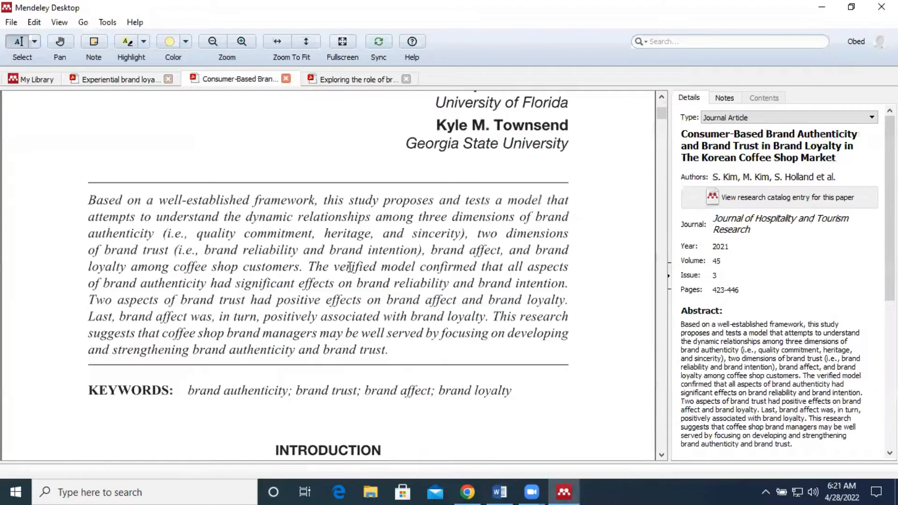
left_click(737, 140)
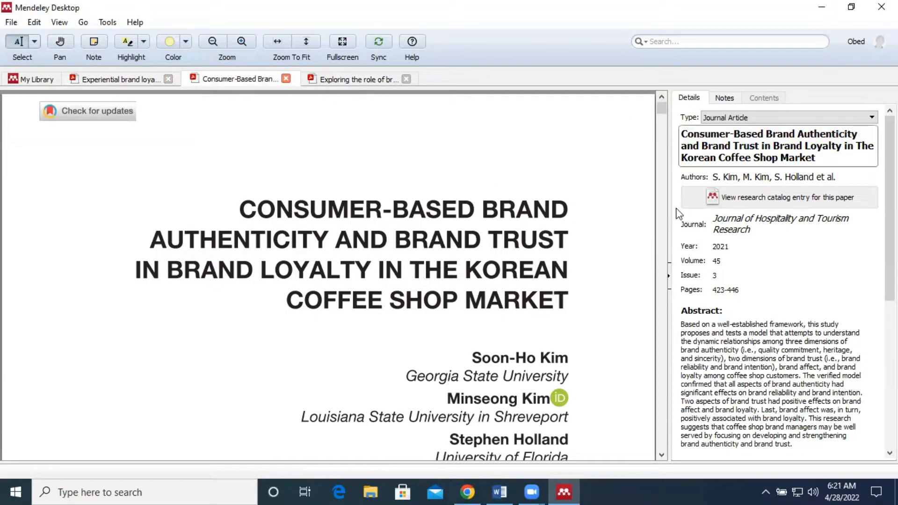
left_click(728, 176)
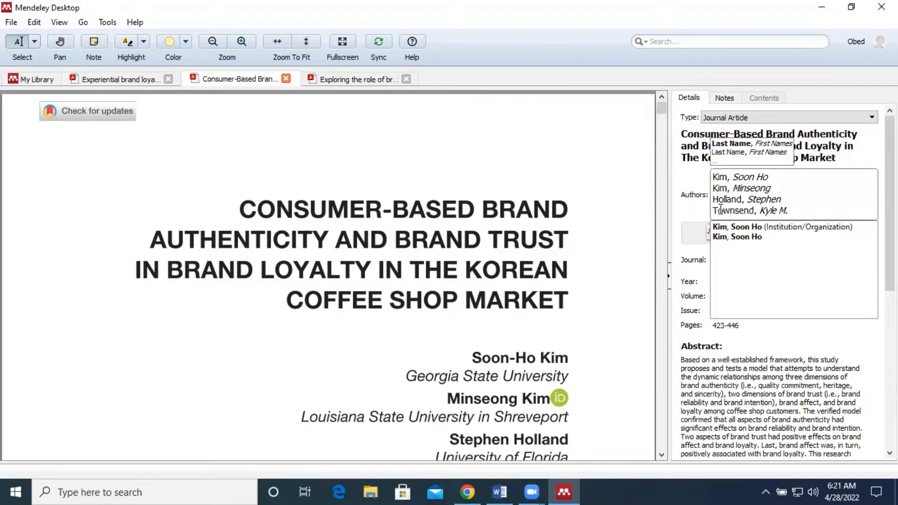
scroll(558, 322, "down", 2)
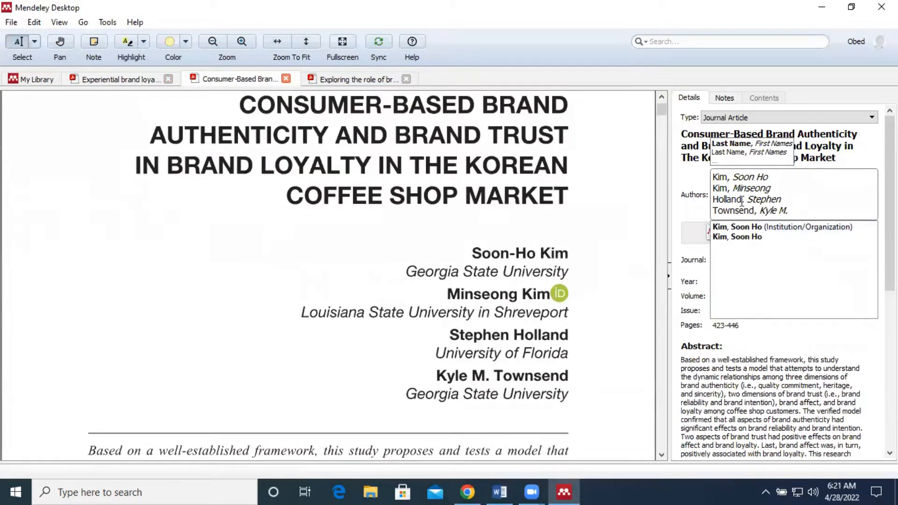
left_click(618, 343)
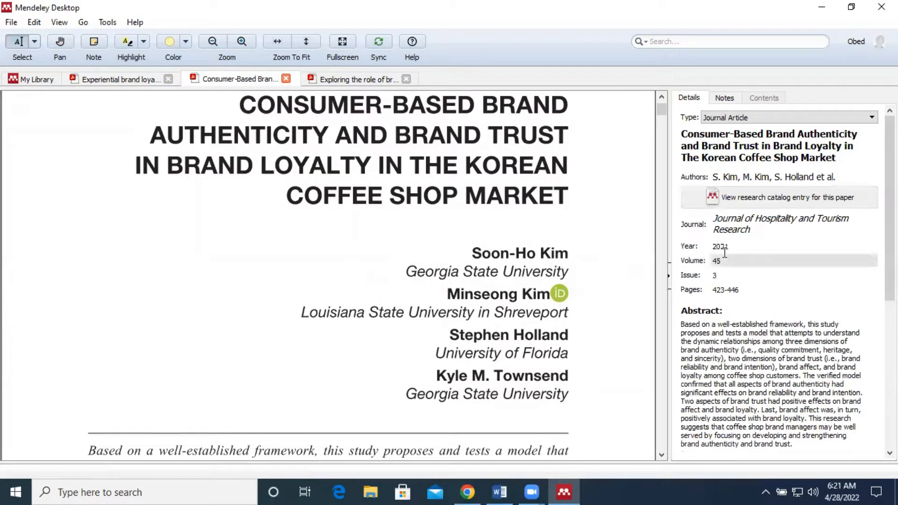
scroll(563, 335, "up", 2)
scroll(564, 334, "down", 14)
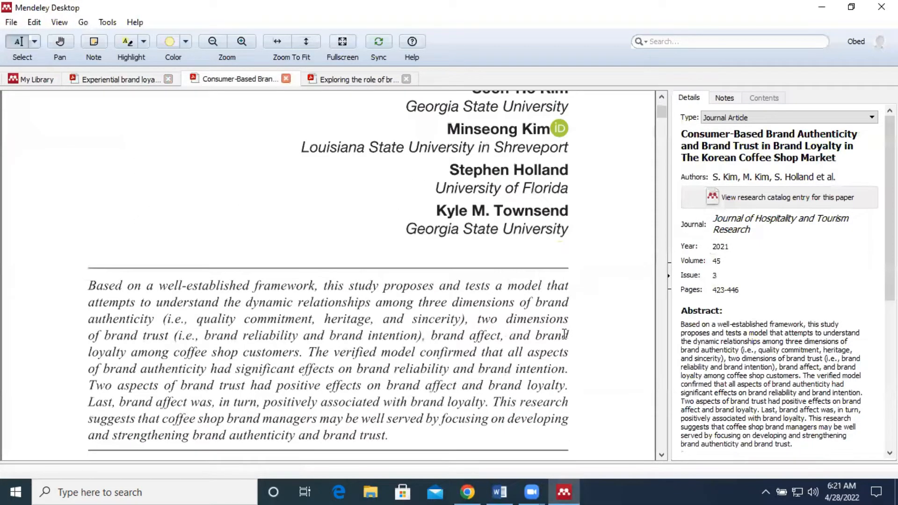
left_click(775, 223)
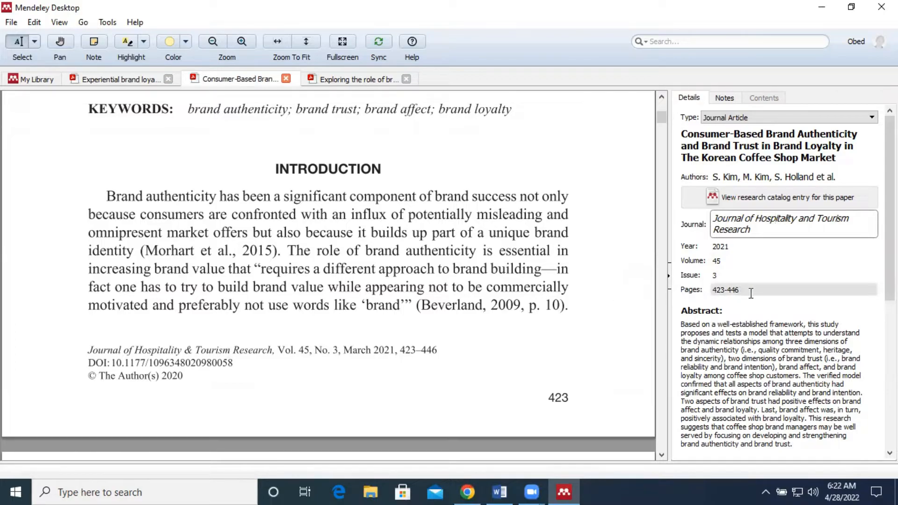
scroll(420, 280, "up", 10)
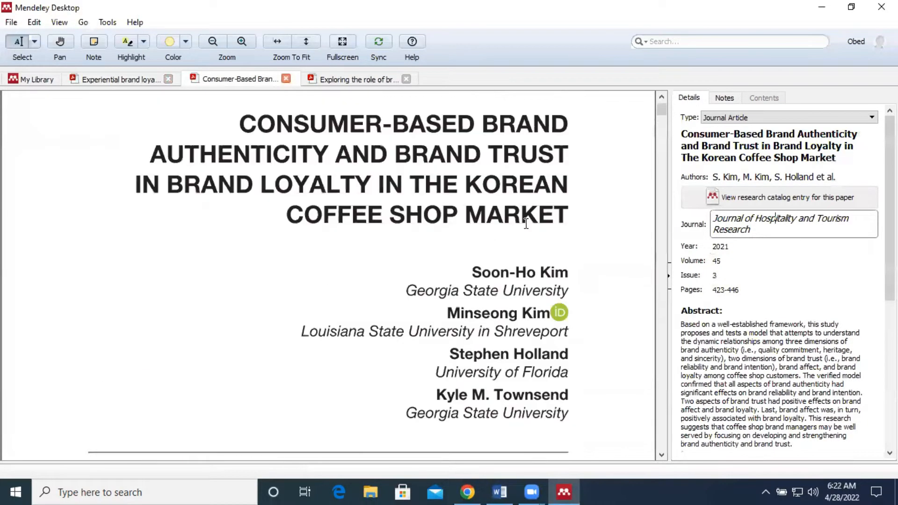
left_click(780, 175)
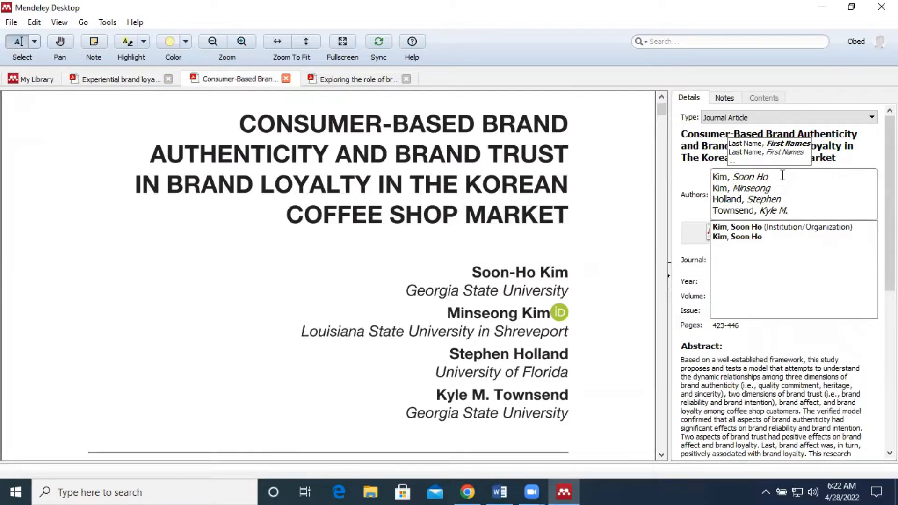
left_click(714, 158)
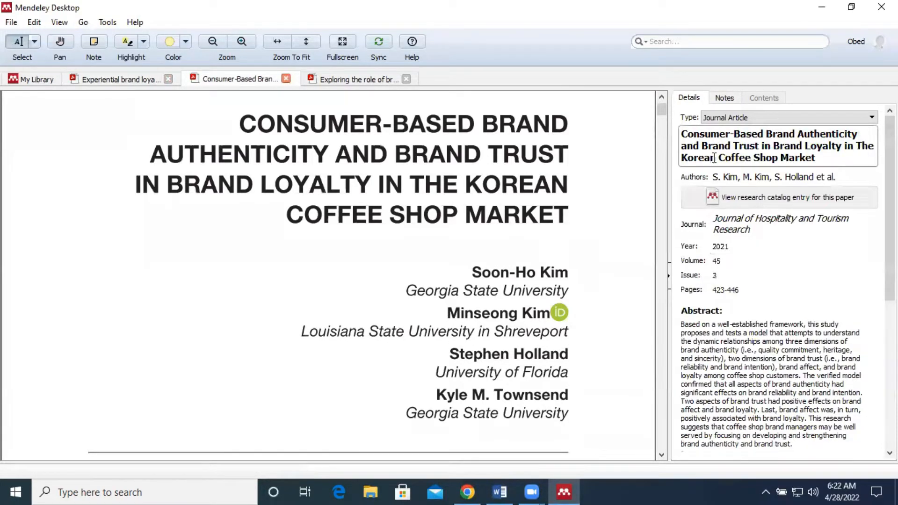
left_click(835, 176)
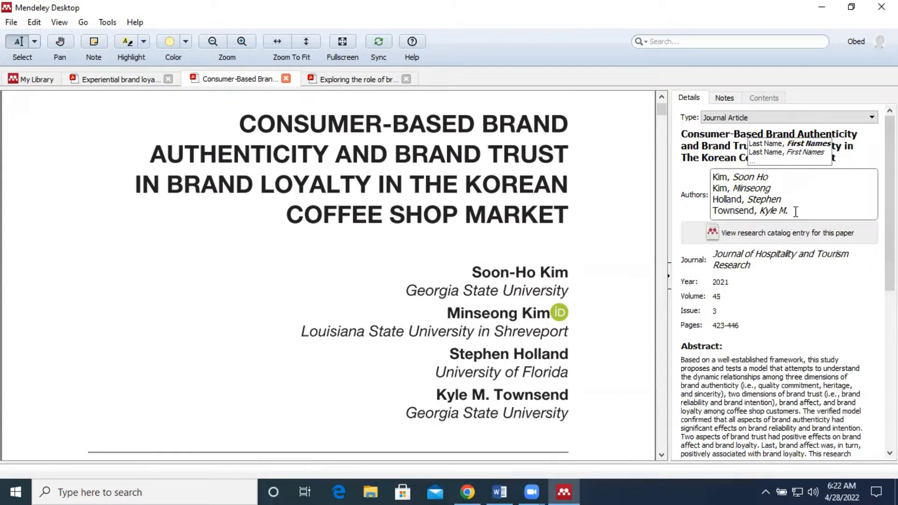
Copy the full author list of the Consumer-Based Brand Authenticity article from the details panel
left_click_drag(795, 211, 713, 167)
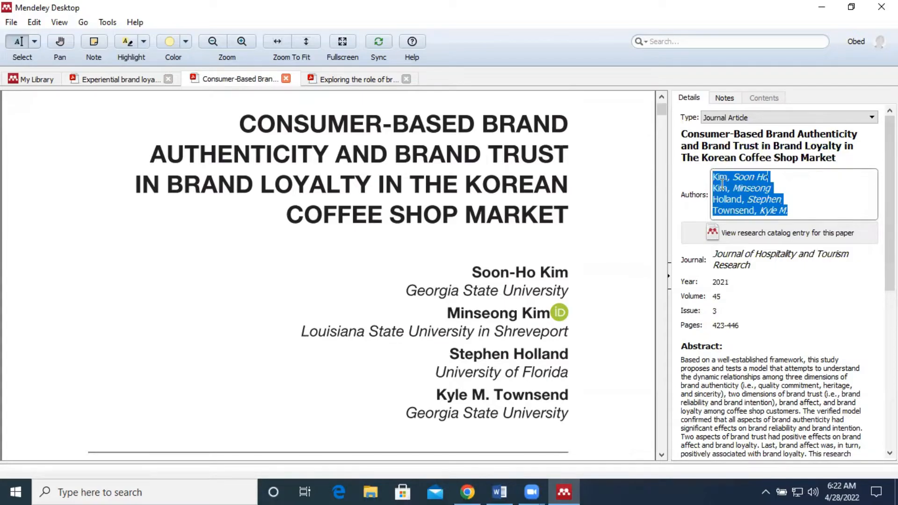
right_click(722, 187)
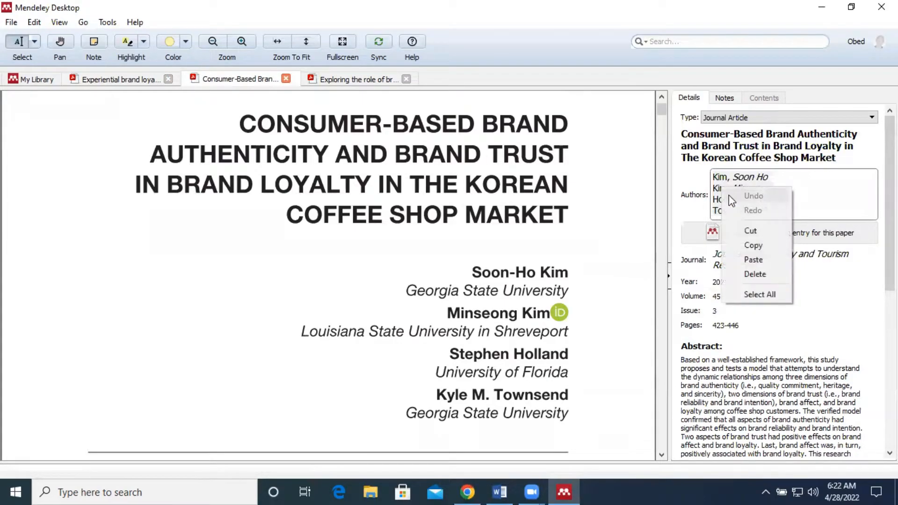
left_click(749, 240)
Insert a citation after "brand identity" by pasting the copied author list into the citation search and choosing the Consumer-Based Brand Authenticity article
left_click(500, 491)
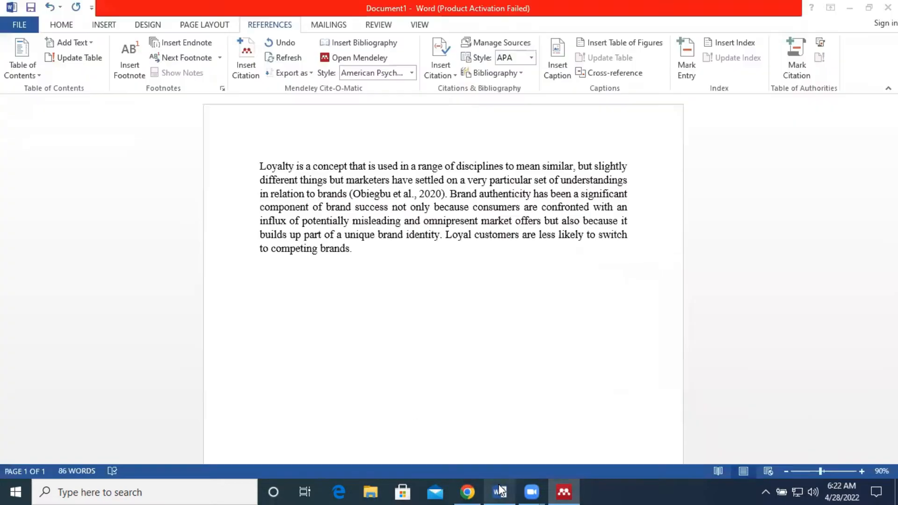
left_click(440, 236)
left_click(246, 59)
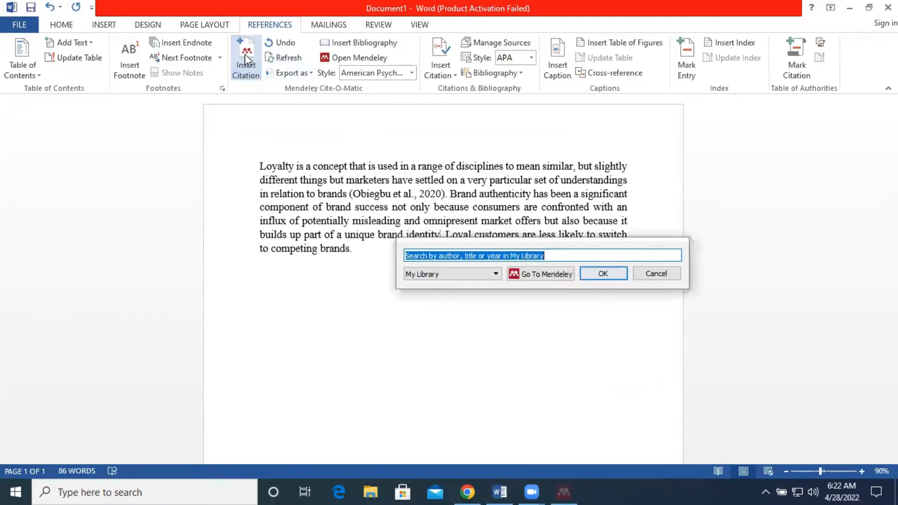
right_click(424, 253)
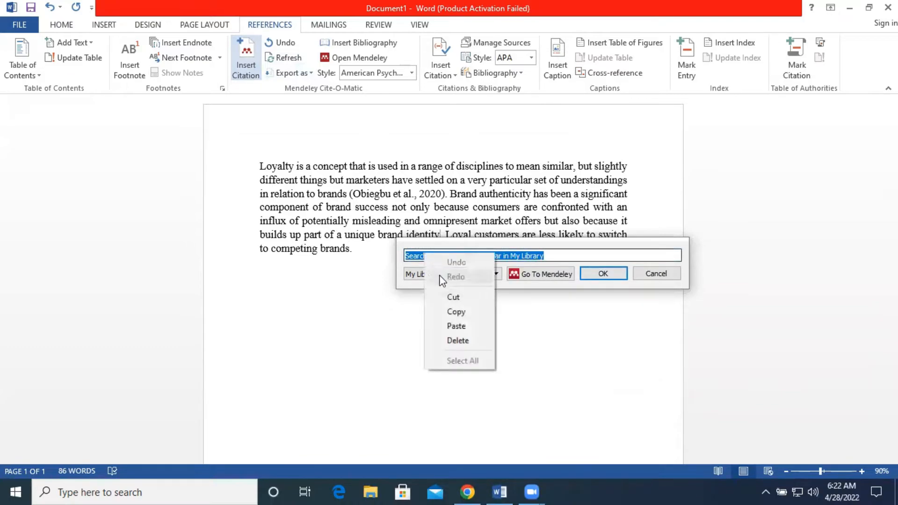
left_click(456, 326)
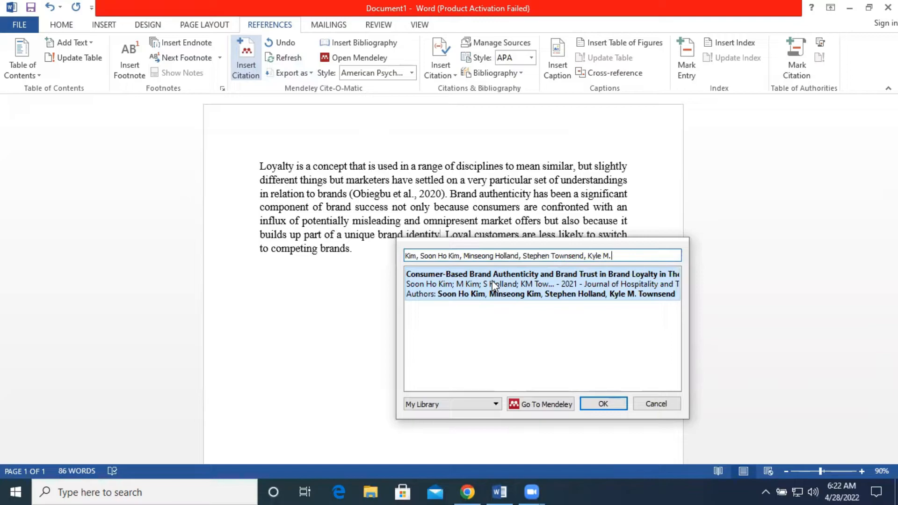
double_click(510, 288)
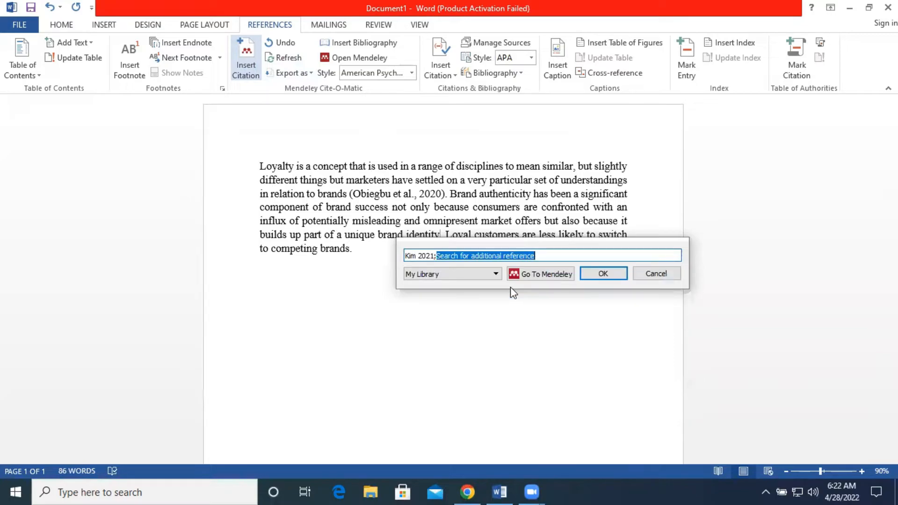
left_click(618, 276)
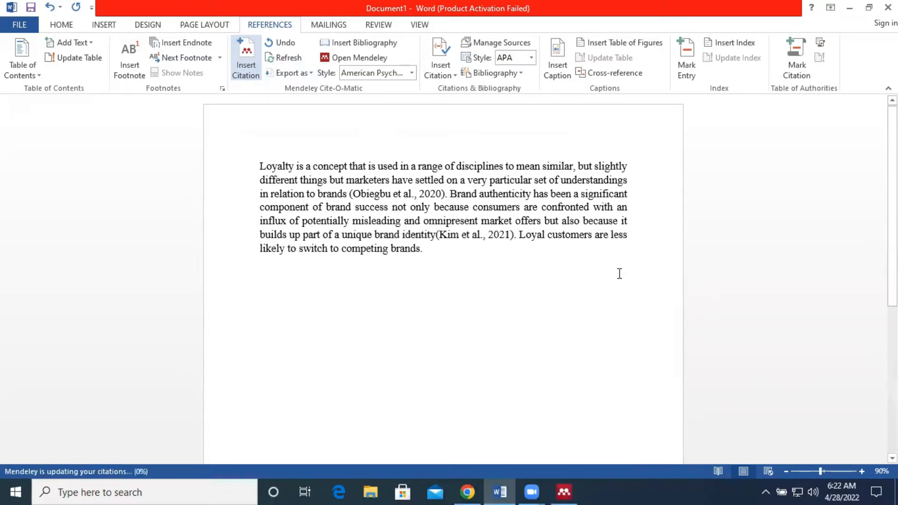
left_click(438, 234)
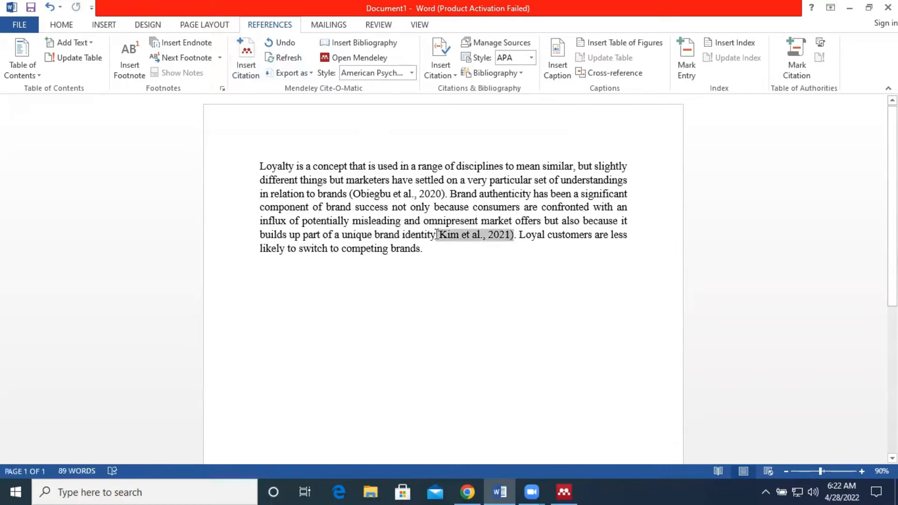
left_click(497, 256)
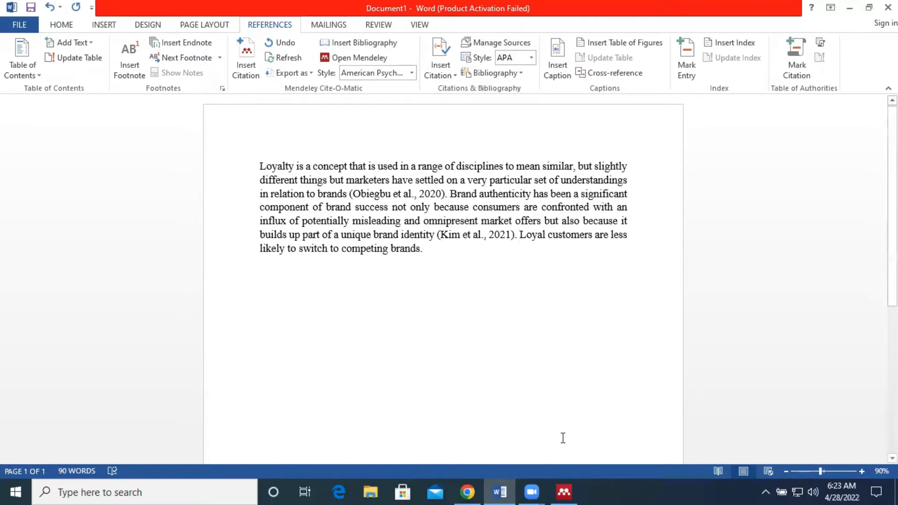
Inspect the Exploring the role of brand identification and brand love article's title and details against its PDF
left_click(564, 491)
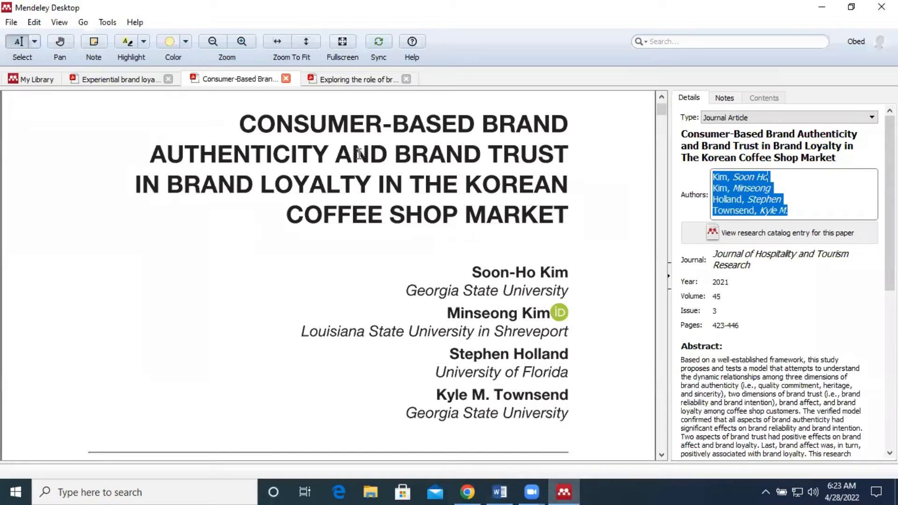
left_click(344, 78)
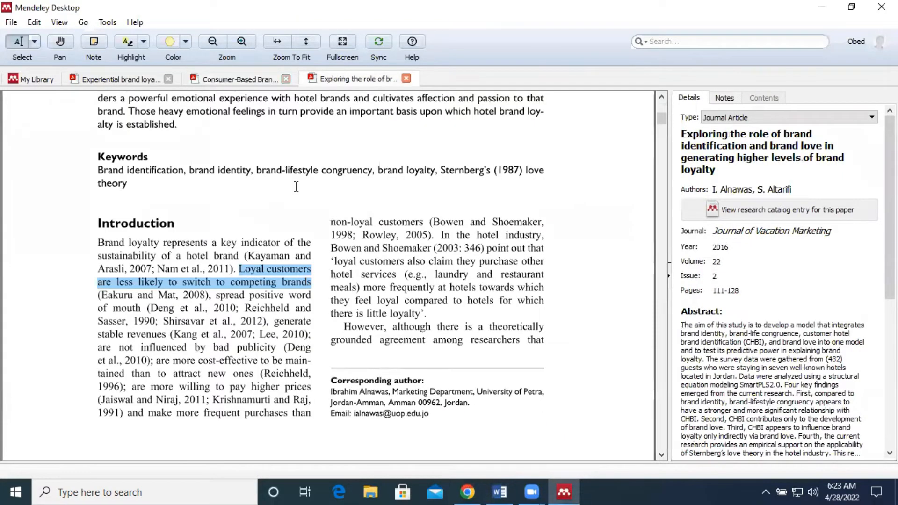
scroll(296, 187, "up", 3)
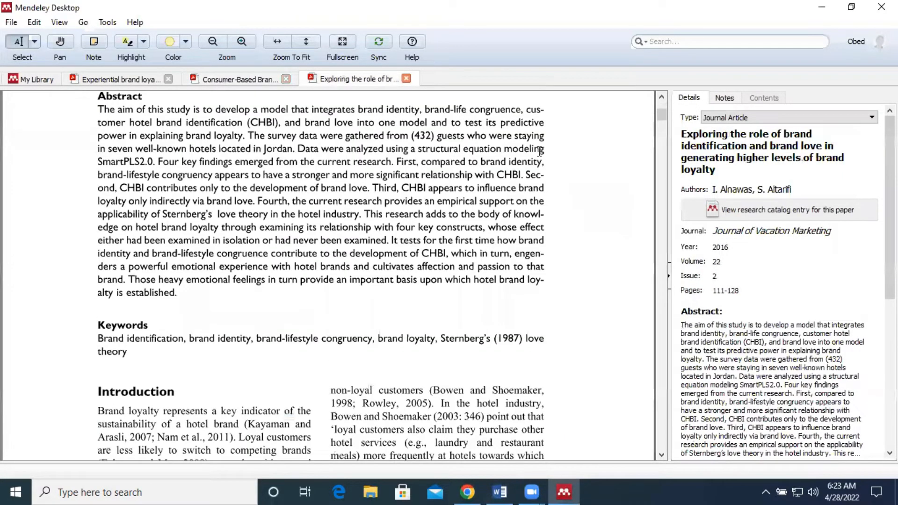
scroll(486, 164, "up", 2)
scroll(487, 164, "up", 5)
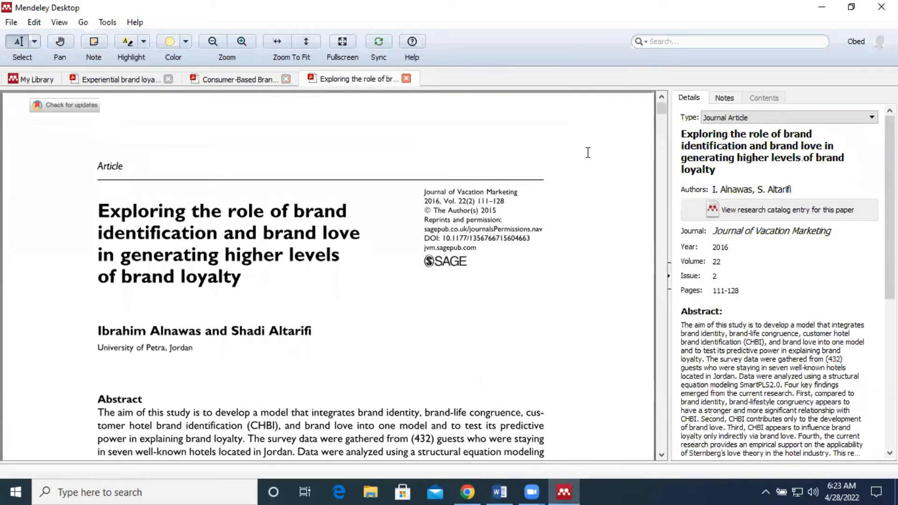
left_click(738, 165)
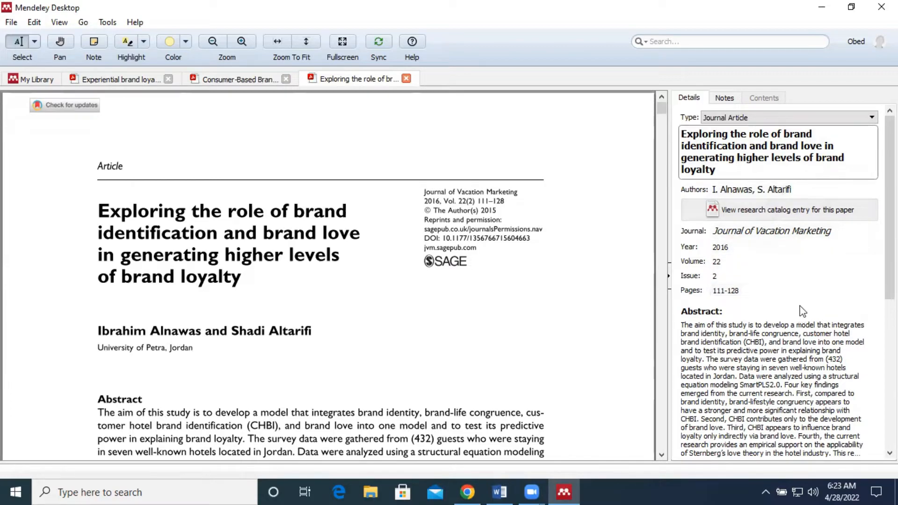
left_click(467, 283)
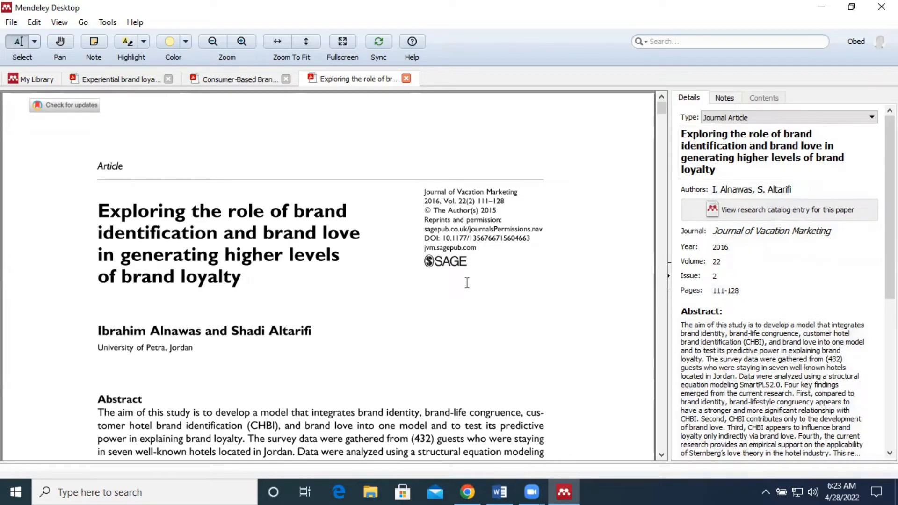
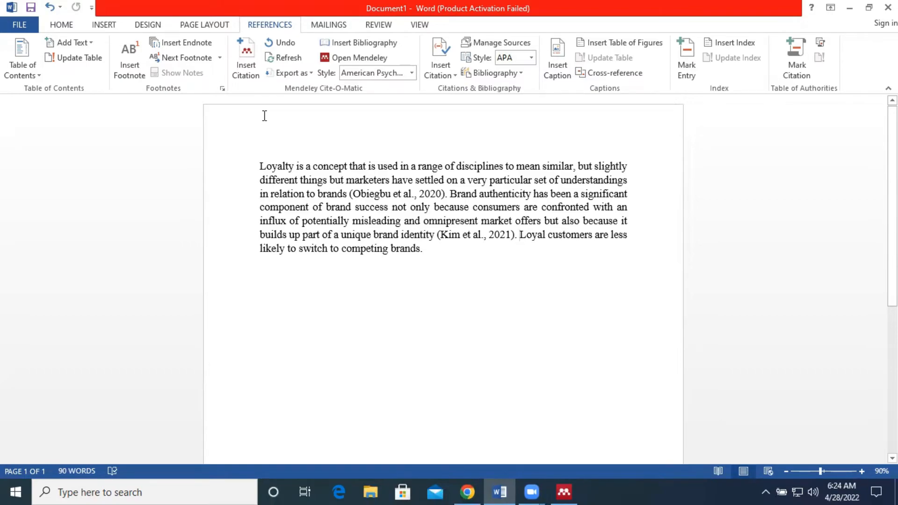
Insert a citation after "(Kim et al., 2021)." by pasting the copied author list into the citation search and choosing the Exploring the role of brand identification and brand love article
left_click(244, 58)
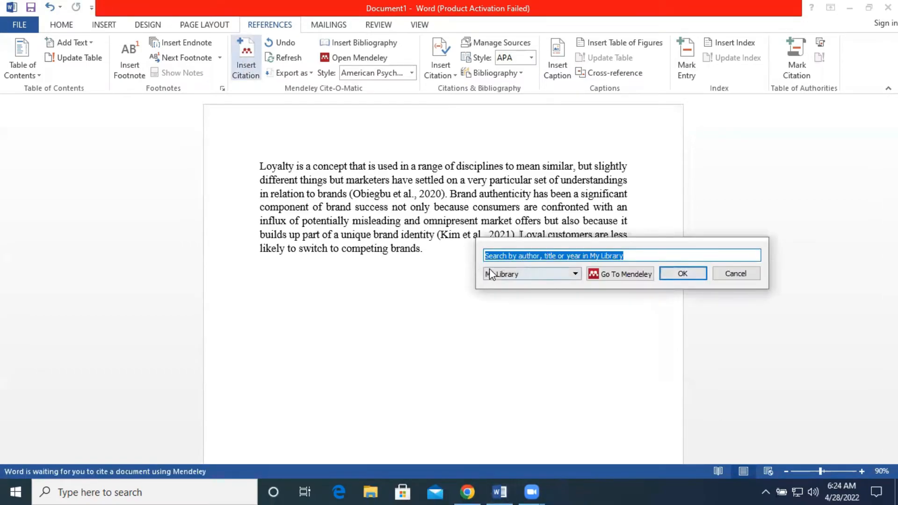
right_click(518, 258)
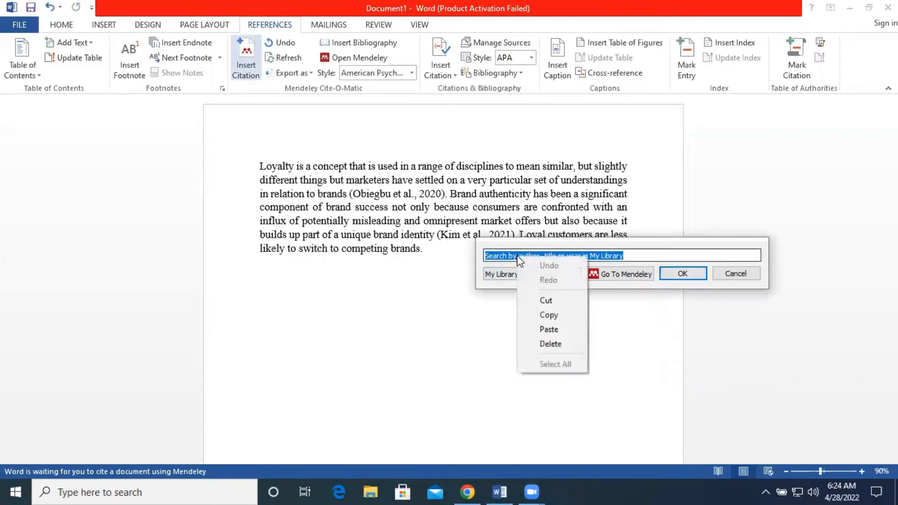
left_click(544, 329)
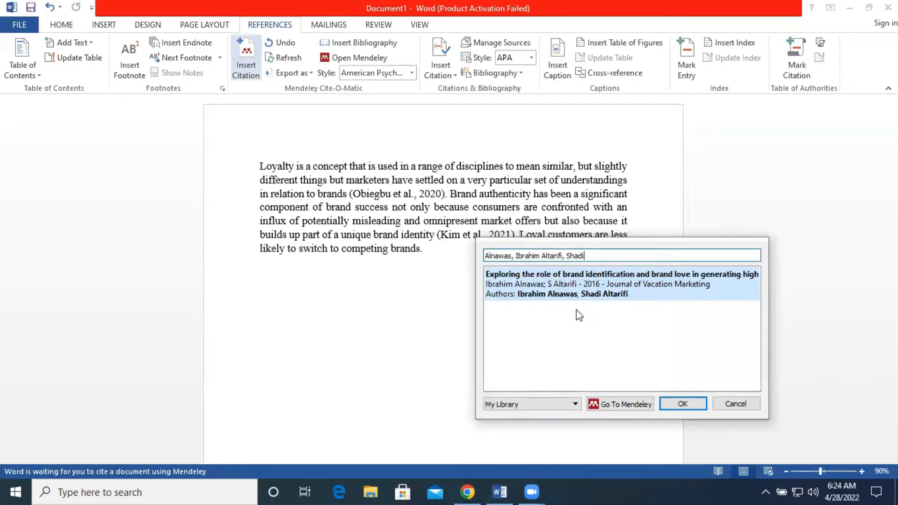
left_click(605, 294)
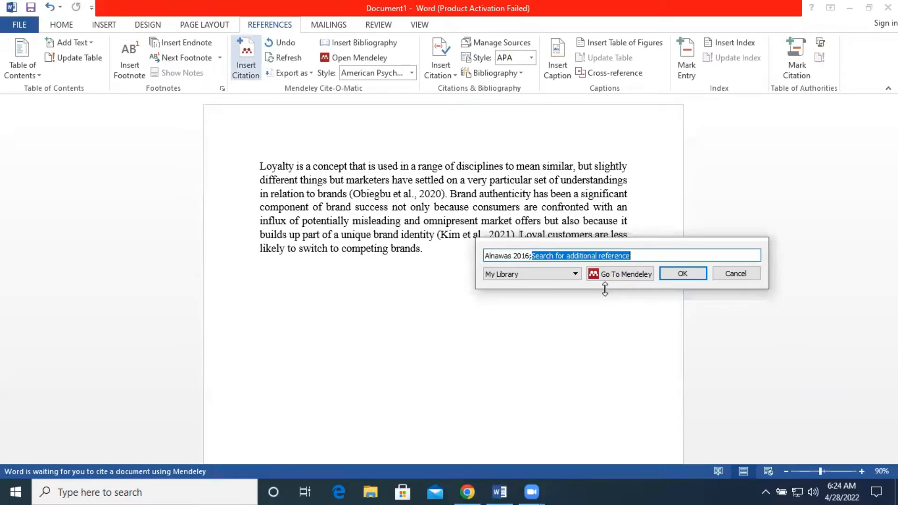
key("Return")
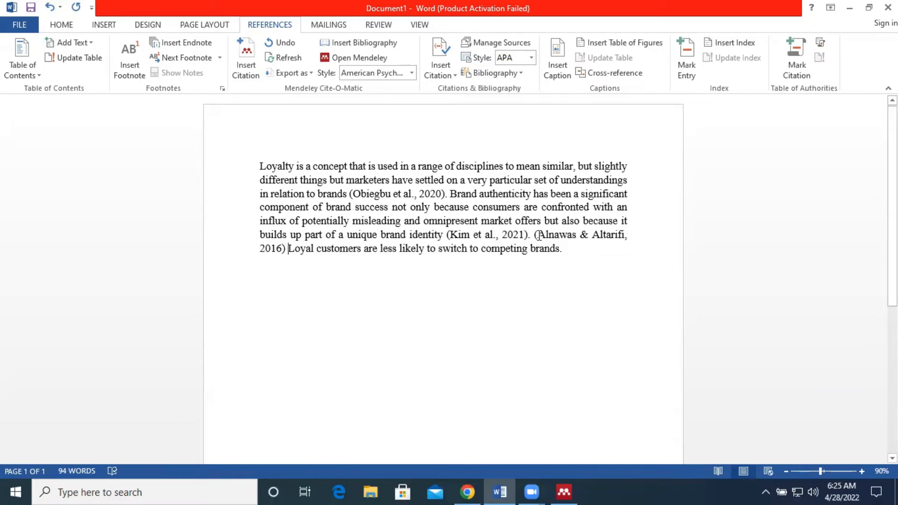
Rewrite the Alnawas & Altarifi citation into narrative form "Alnawas & Altarifi (2016)" and keep the manual edit
left_click(539, 234)
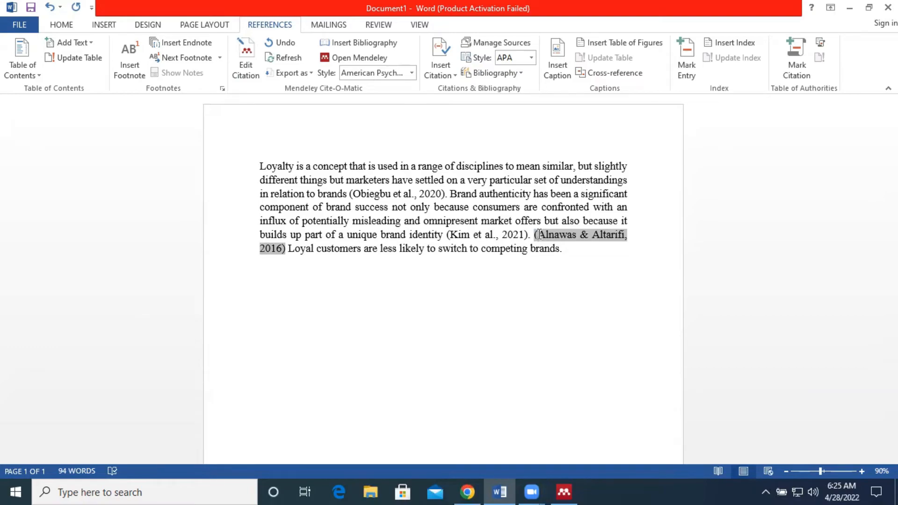
key("BackSpace")
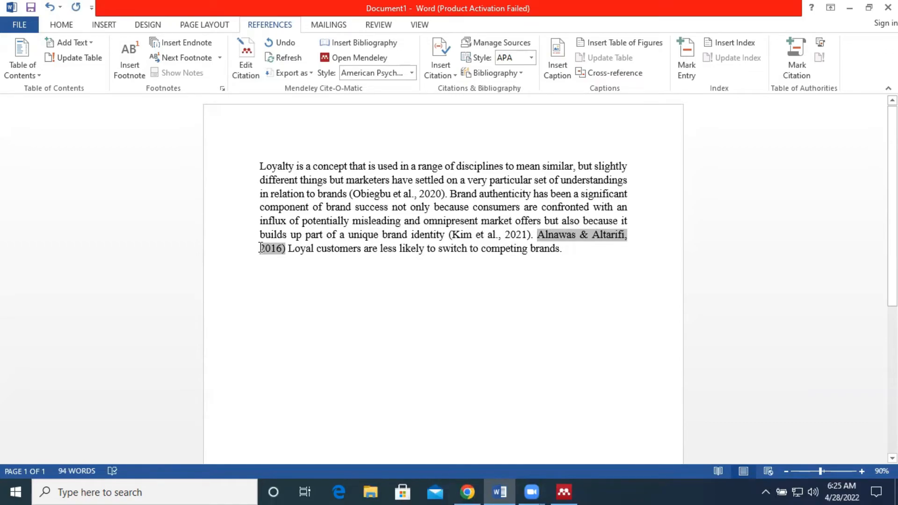
left_click(261, 248)
type("(")
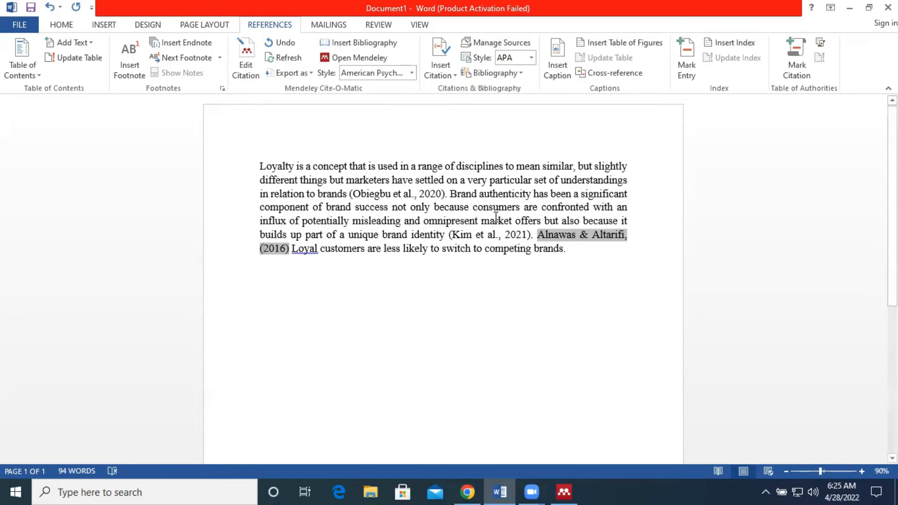
left_click(627, 236)
key("BackSpace")
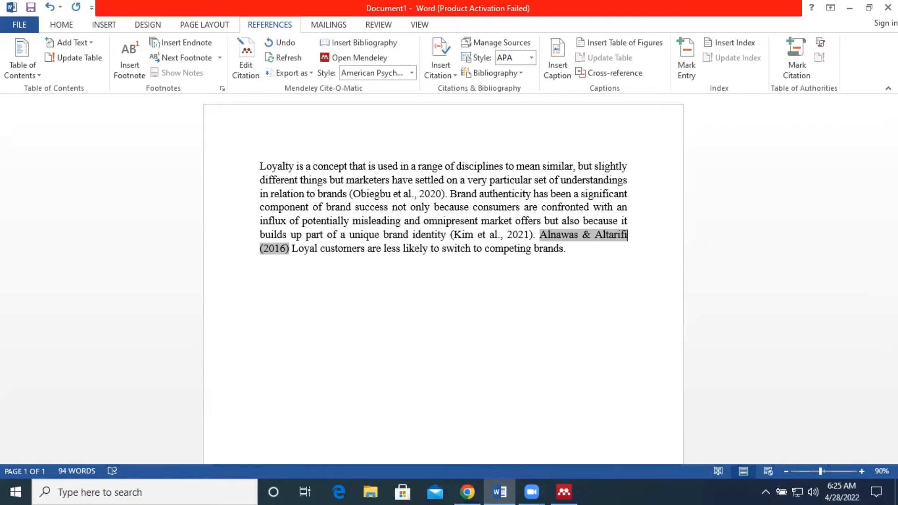
left_click(296, 249)
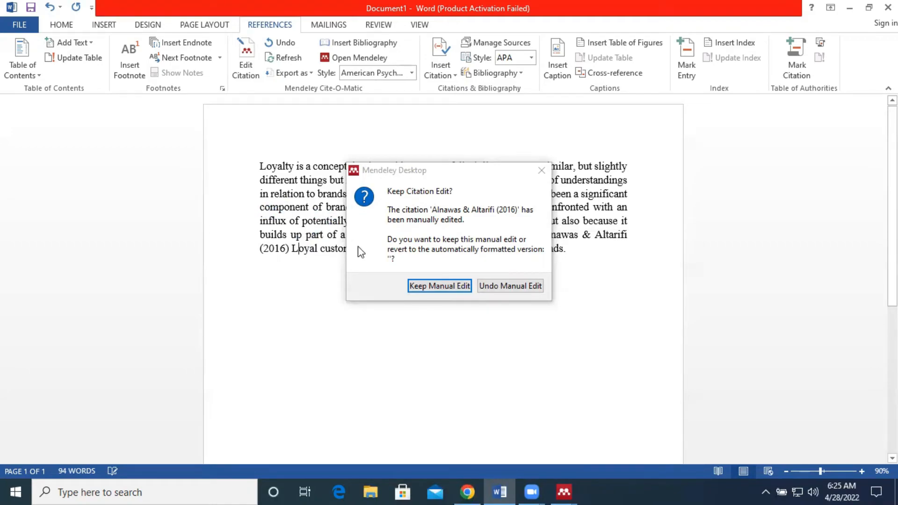
left_click(427, 286)
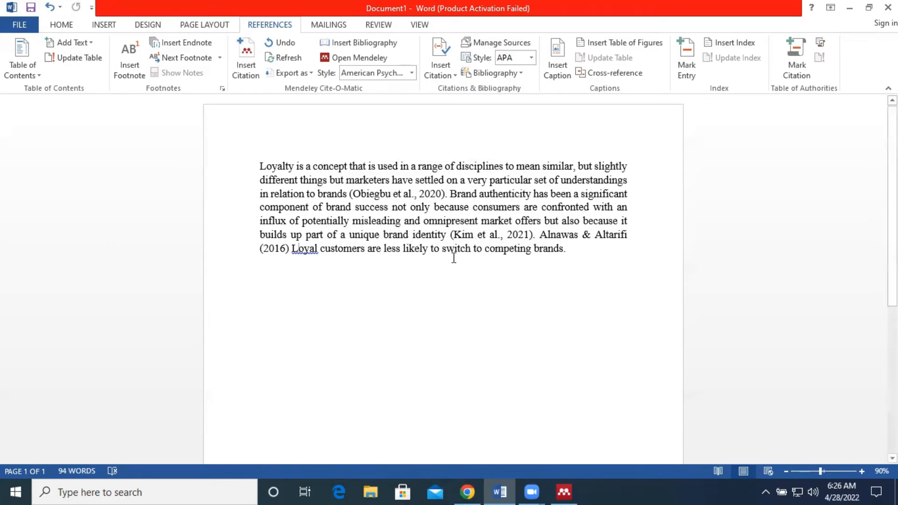
Add "argued that" after the Alnawas & Altarifi (2016) citation and lowercase the following word "loyal"
left_click(292, 248)
type("argued that")
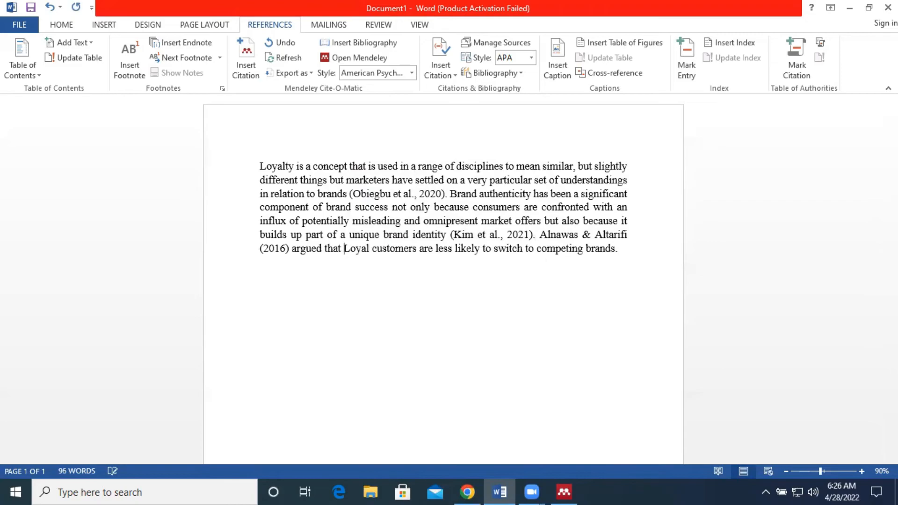
key("Delete")
type("l")
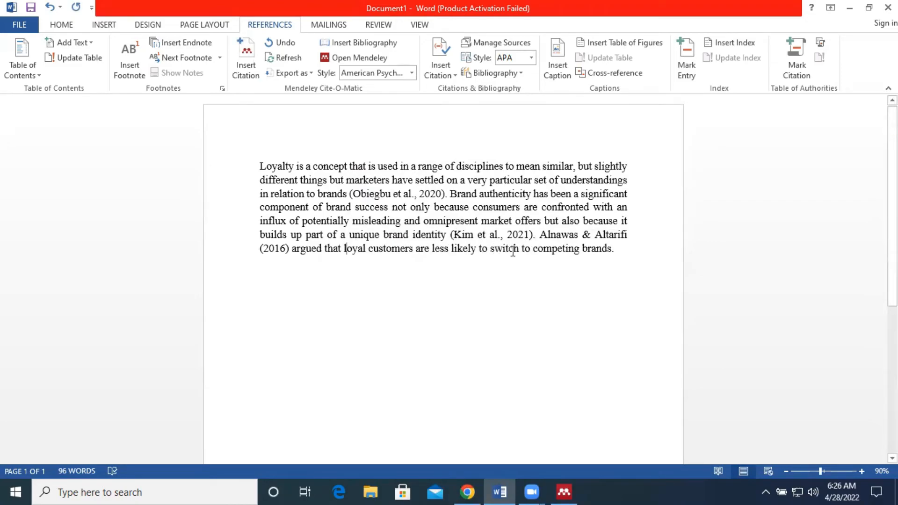
left_click(619, 249)
Delete the words "argued that" following the Alnawas & Altarifi (2016) citation
left_click(324, 249)
key("ctrl+Right")
key("BackSpace")
key("BackSpace")
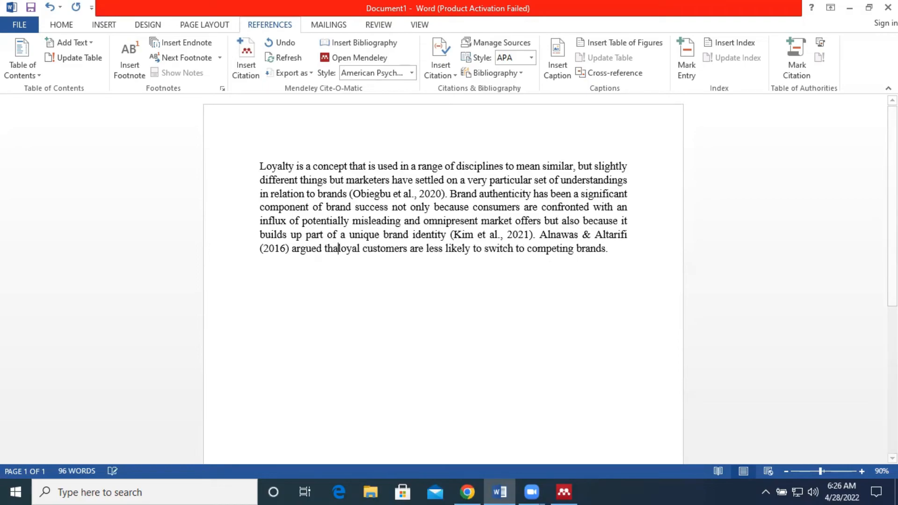
key("BackSpace")
key("BackSpace")
key("BackSpace")
key("BackSpace")
key("BackSpace")
key("BackSpace")
key("BackSpace")
key("BackSpace")
key("BackSpace")
key("BackSpace")
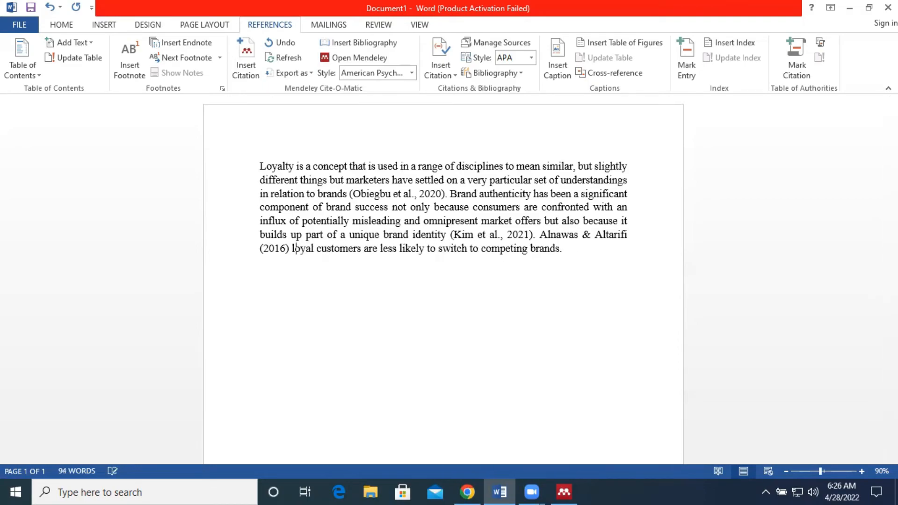
Add "According to" before the Alnawas & Altarifi (2016) citation
left_click(539, 234, "shift")
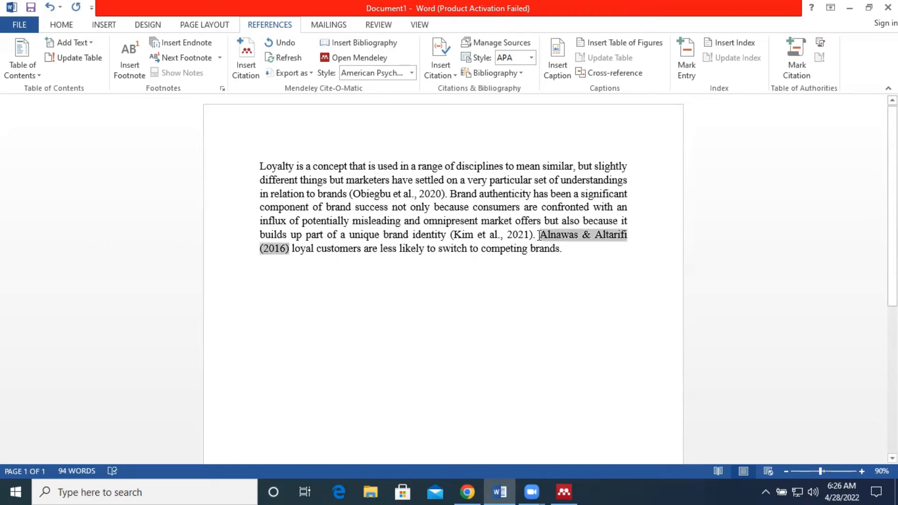
type("A")
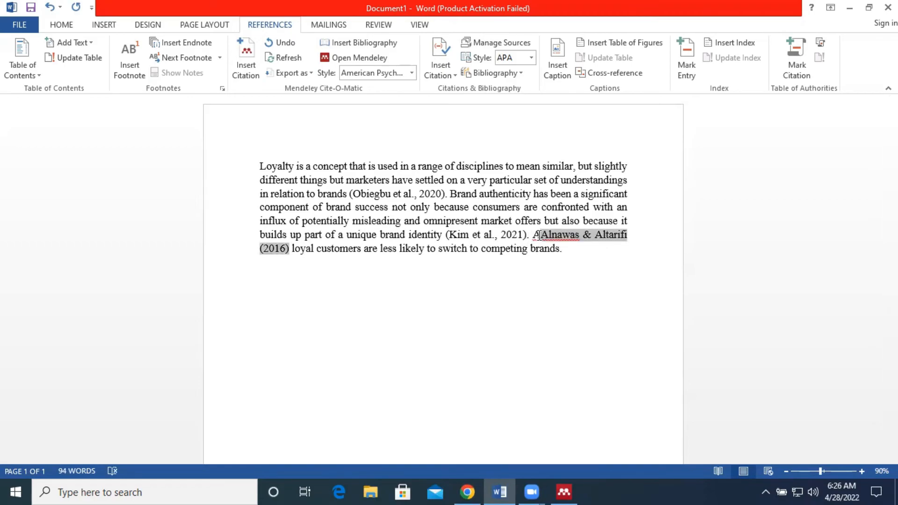
type("ccording t")
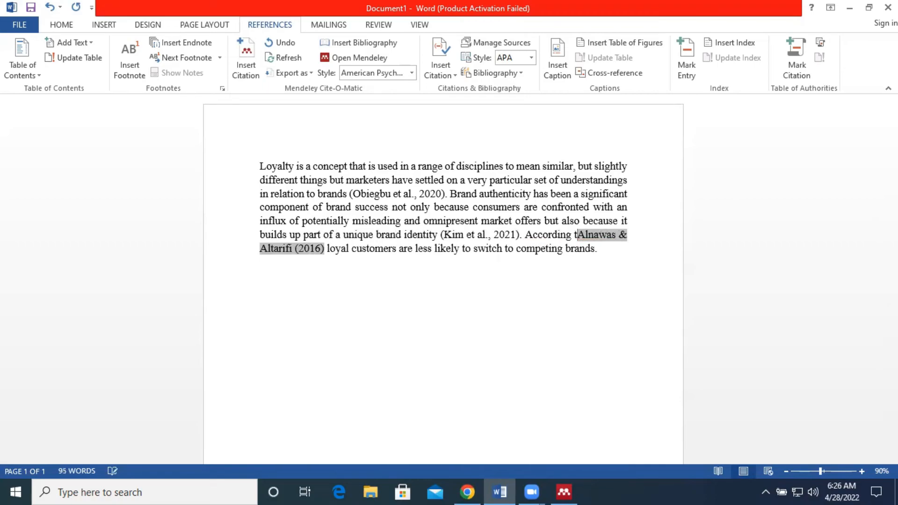
type("o")
left_click(528, 265)
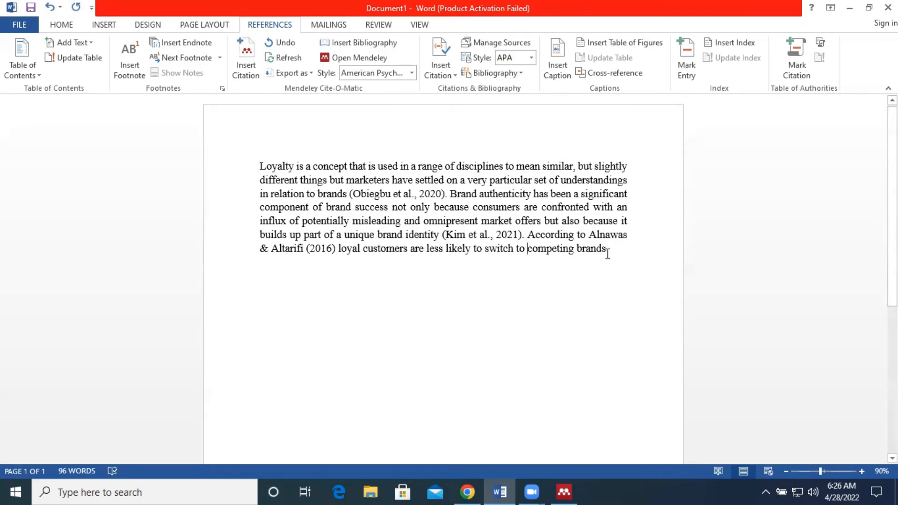
Select the Alnawas & Altarifi and Obiegbu et al. citations to check they are still Mendeley citation fields
left_click(617, 233)
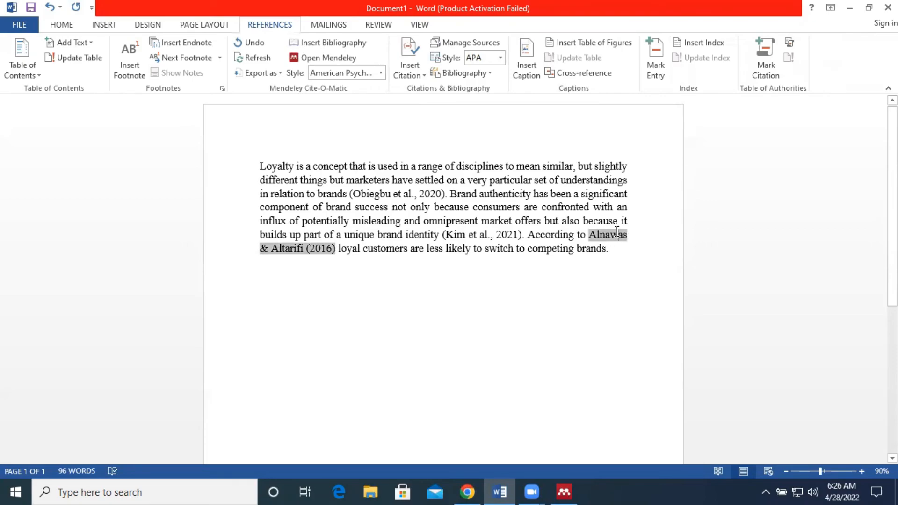
left_click(402, 196)
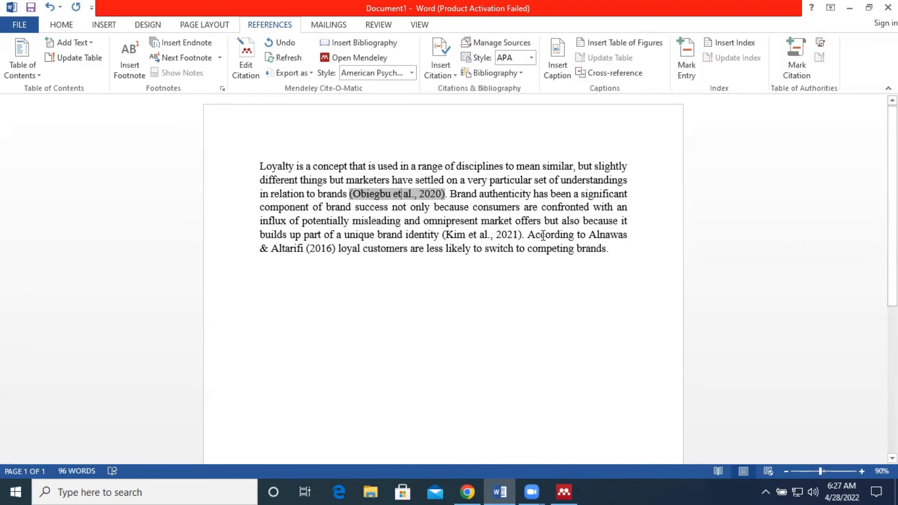
left_click(606, 235)
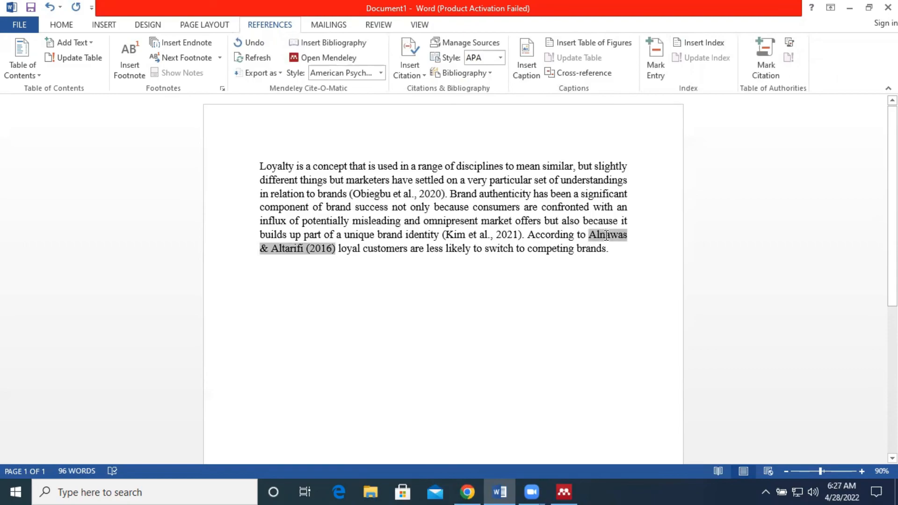
left_click(612, 248)
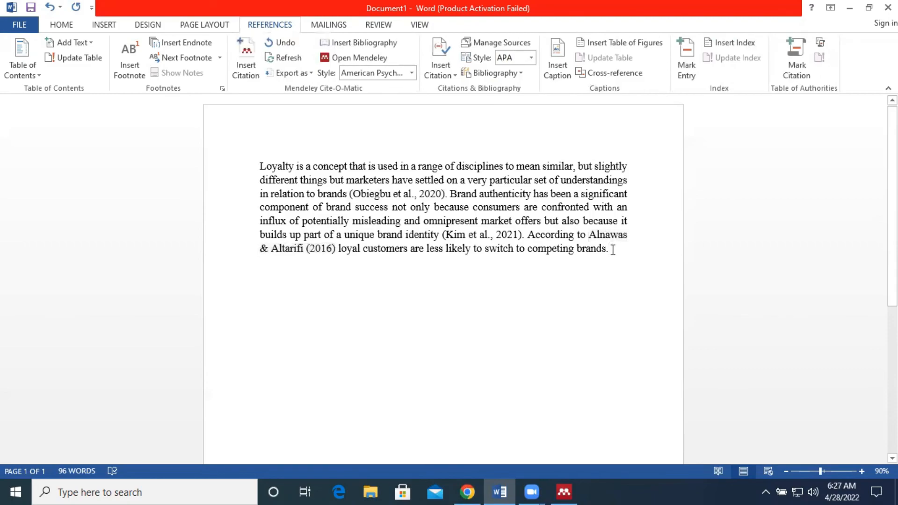